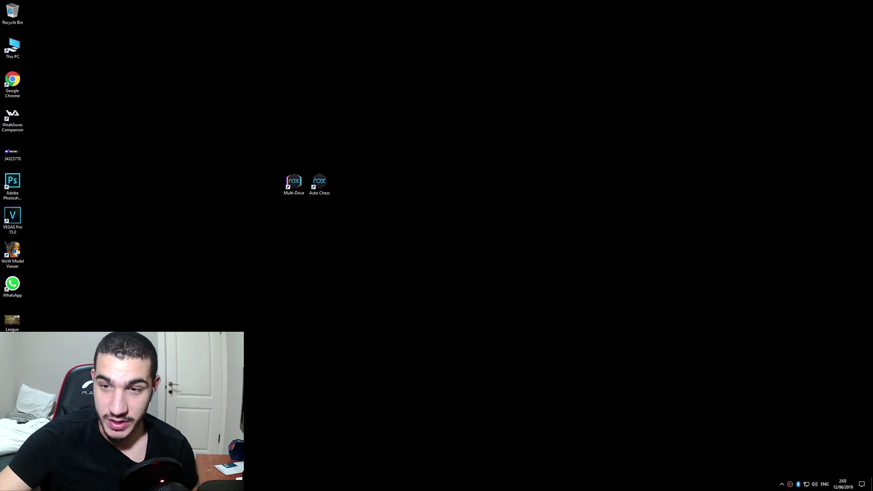
{"action": "left_click_drag", "start_coordinate": [215, 254], "coordinate": [377, 157]}
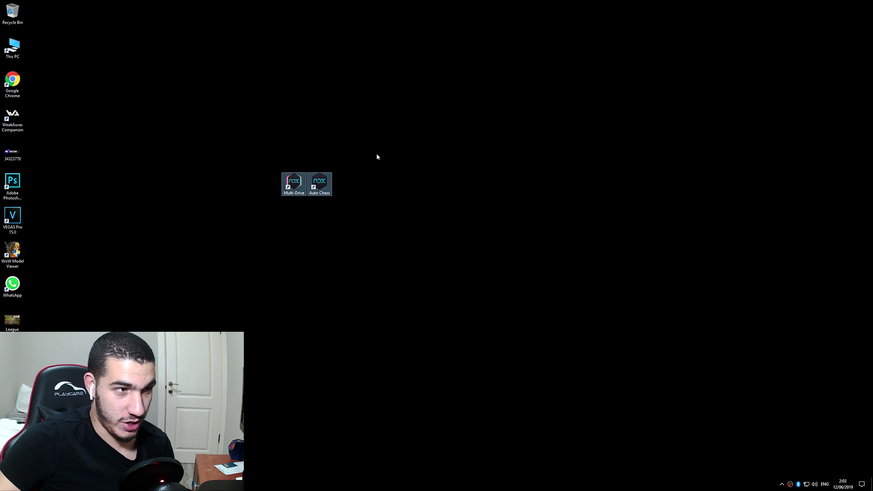
{"action": "left_click", "coordinate": [171, 240]}
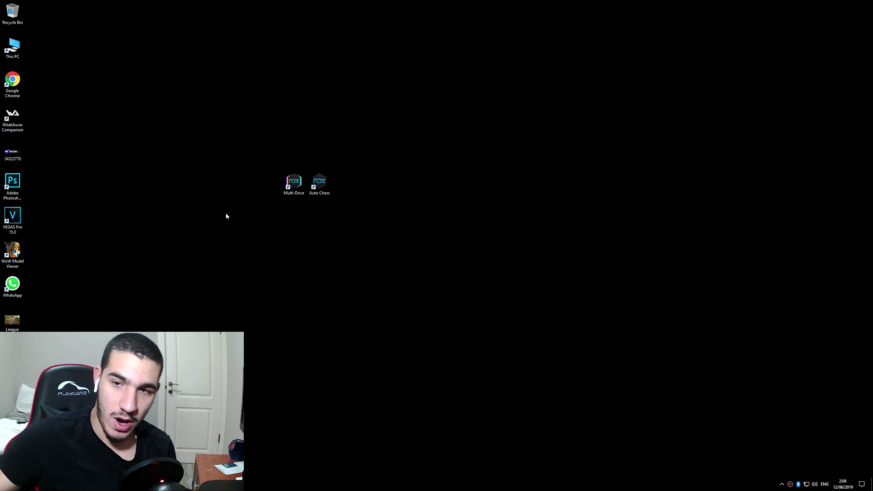
{"action": "left_click_drag", "start_coordinate": [246, 239], "coordinate": [221, 191]}
{"action": "left_click", "coordinate": [381, 153]}
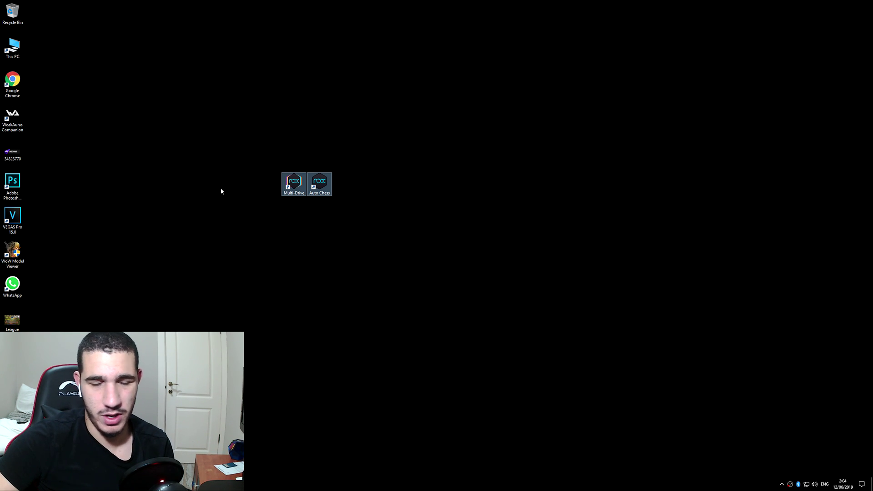
{"action": "left_click_drag", "start_coordinate": [207, 215], "coordinate": [248, 200]}
{"action": "left_click", "coordinate": [367, 152]}
{"action": "left_click_drag", "start_coordinate": [244, 236], "coordinate": [336, 157]}
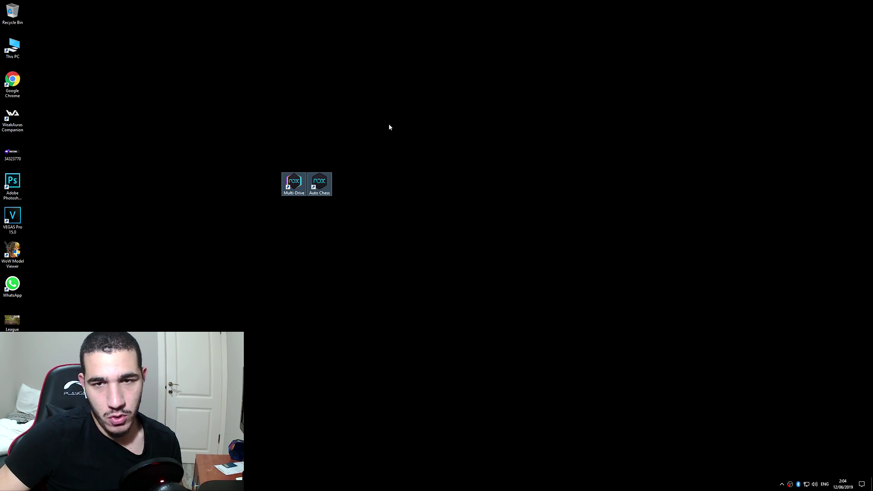
{"action": "left_click", "coordinate": [393, 126]}
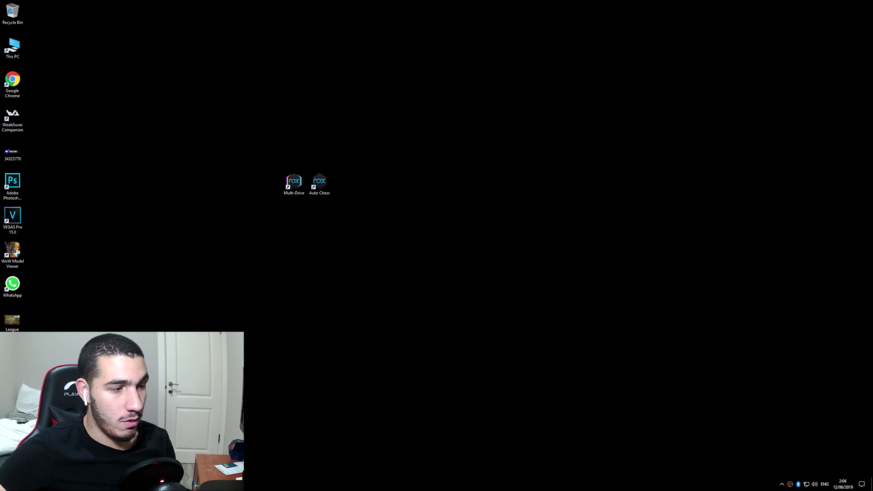
Switch to Chrome, search Google for noxplayer in a new tab, and close the results tab.
{"action": "key", "text": "alt+Tab"}
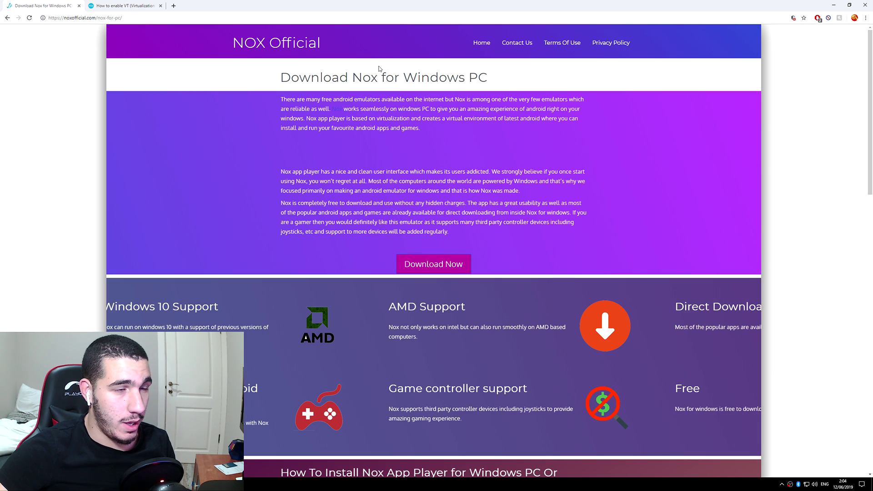
{"action": "left_click", "coordinate": [174, 6]}
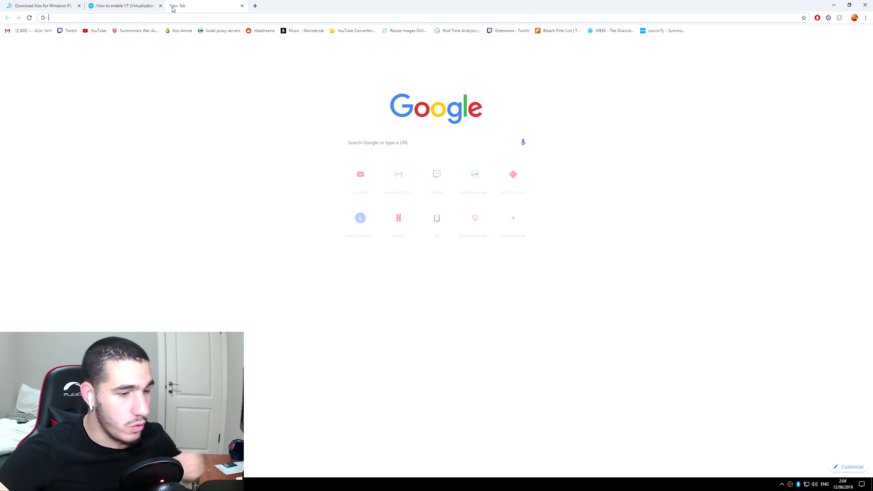
{"action": "type", "text": "noxplayer"}
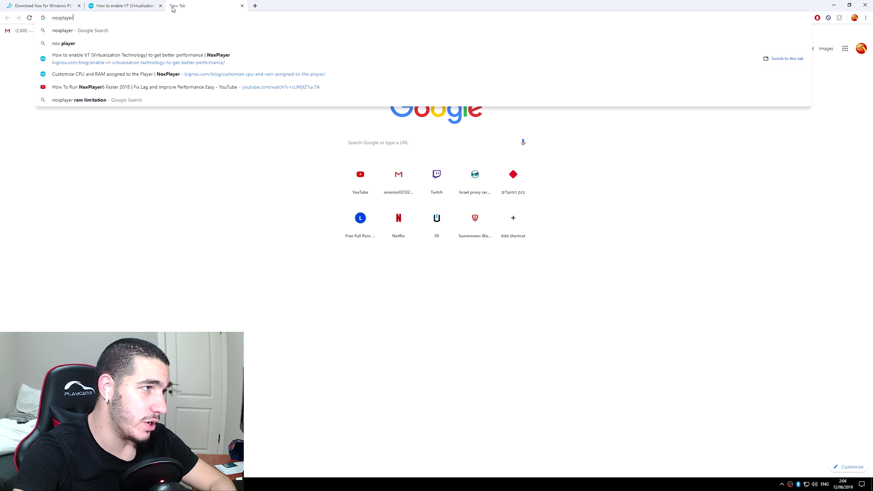
{"action": "key", "text": "Return"}
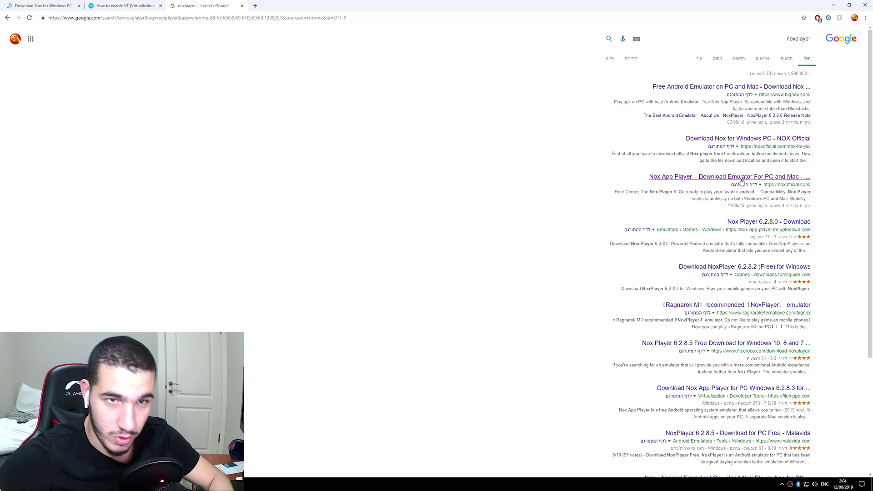
{"action": "left_click", "coordinate": [241, 6]}
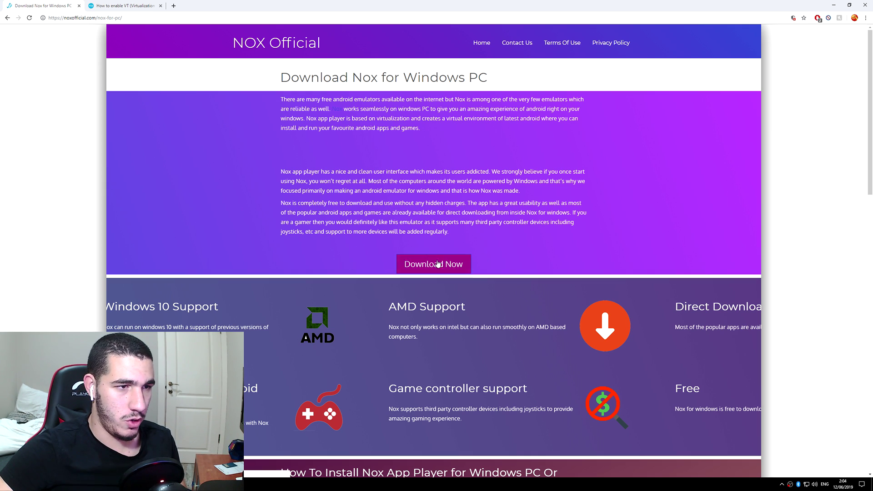
Run the nox_setup_v6.28 download manager from Downloads, decline both antivirus offers, and close it without installing, minimizing the remaining windows.
{"action": "left_click", "coordinate": [838, 4]}
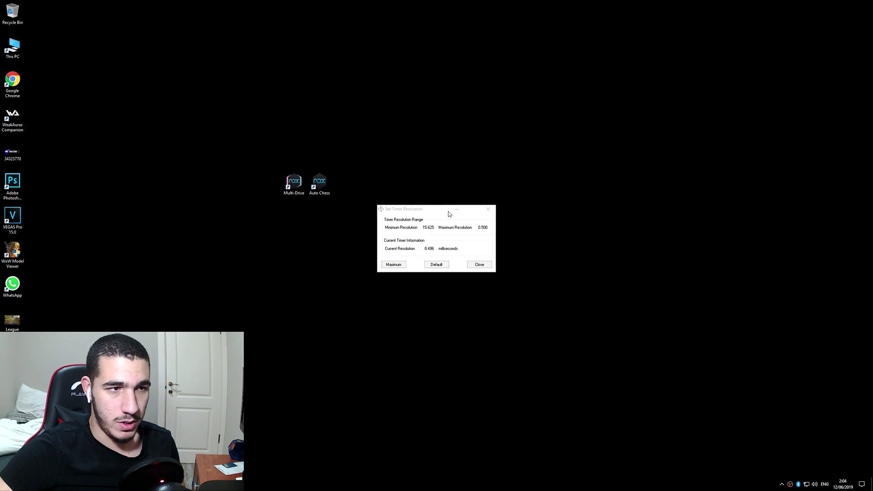
{"action": "left_click", "coordinate": [457, 209]}
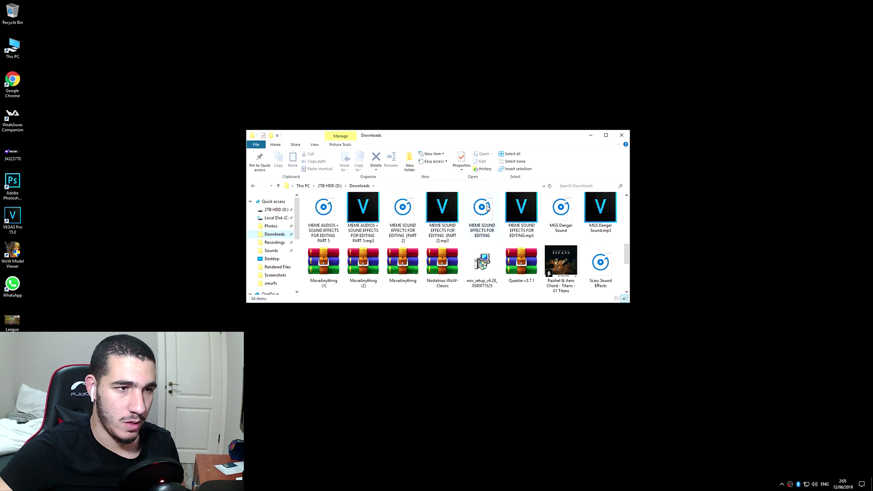
{"action": "left_click", "coordinate": [491, 254]}
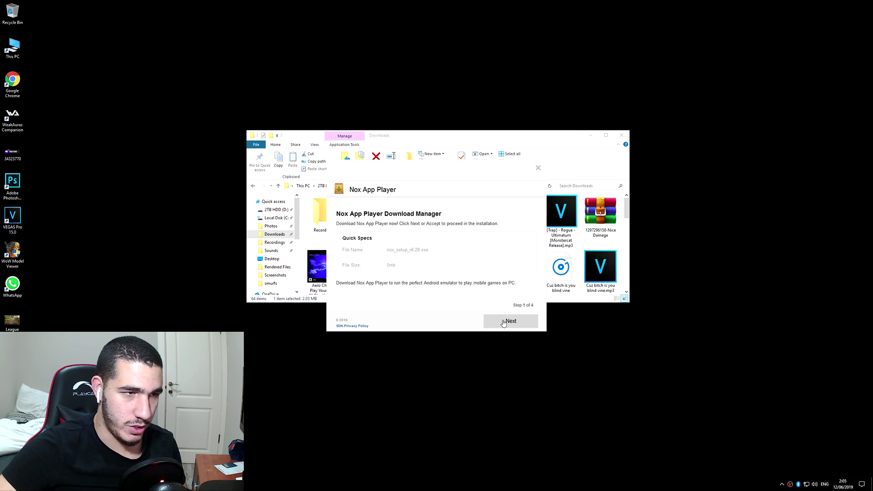
{"action": "left_click", "coordinate": [503, 323]}
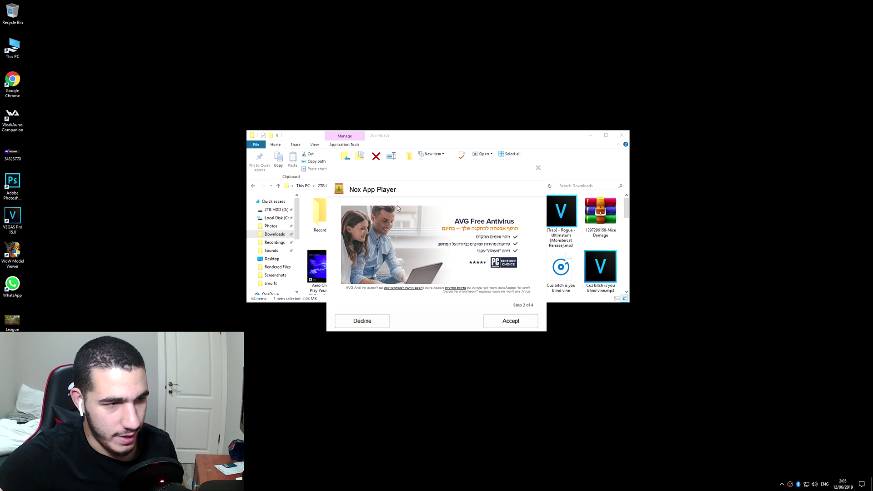
{"action": "left_click", "coordinate": [374, 321]}
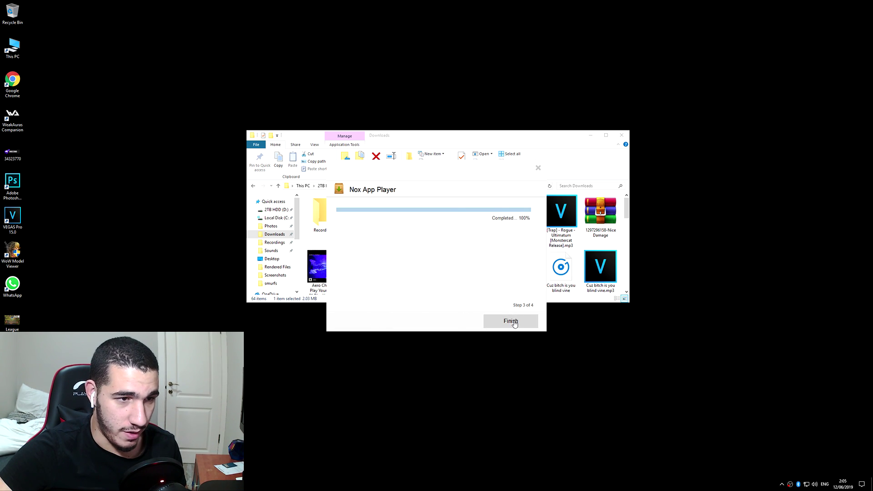
{"action": "left_click", "coordinate": [512, 321]}
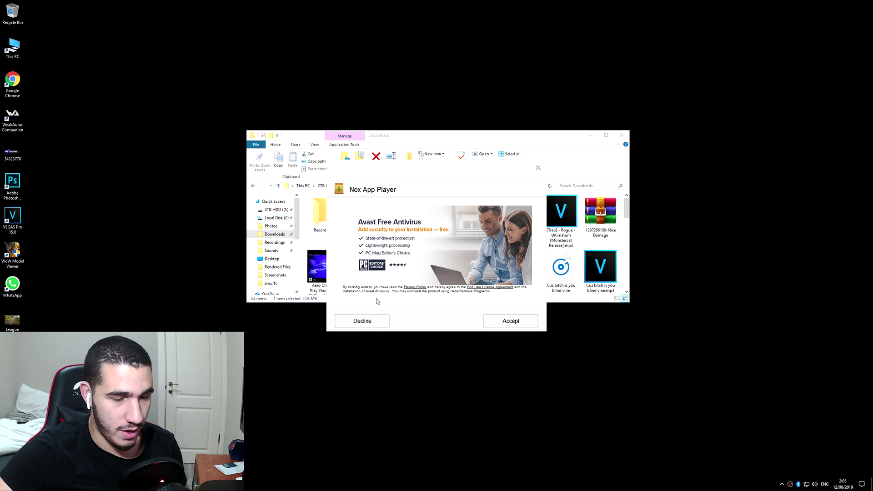
{"action": "left_click", "coordinate": [360, 321]}
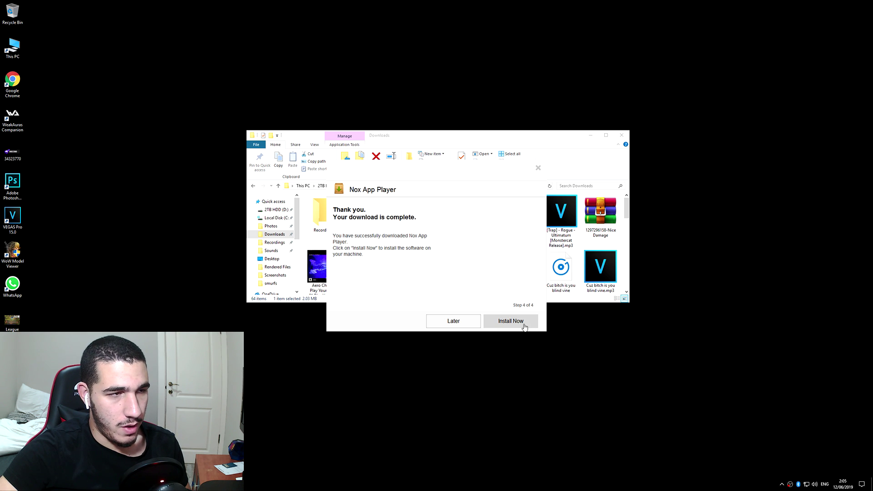
{"action": "left_click", "coordinate": [538, 169]}
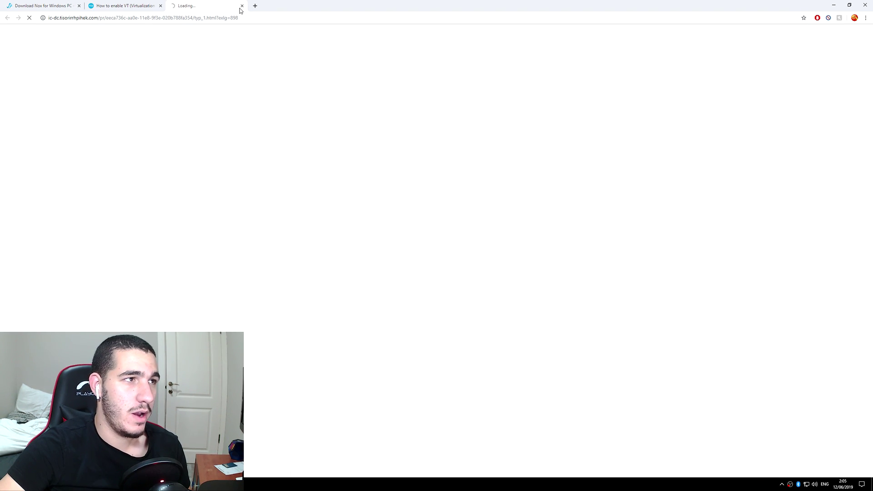
{"action": "left_click", "coordinate": [832, 6]}
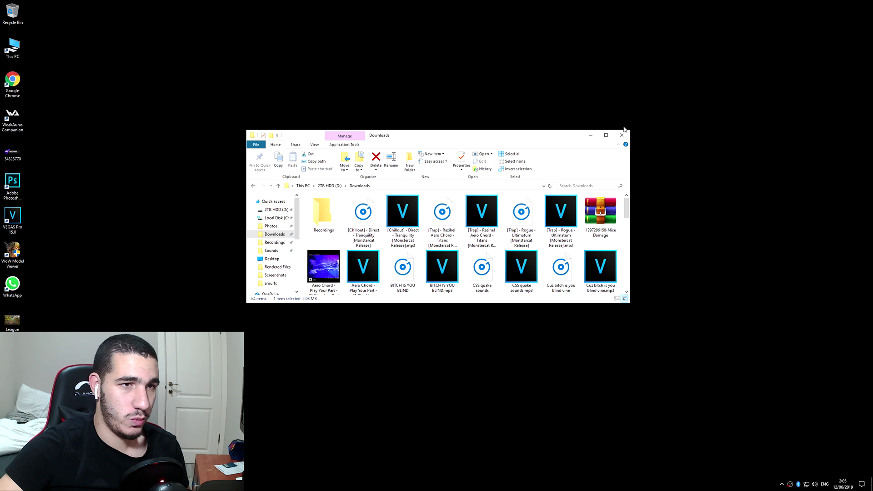
{"action": "left_click", "coordinate": [593, 138]}
Move the Multi-Drive desktop shortcut one grid space away from the Auto Chess shortcut.
{"action": "left_click_drag", "start_coordinate": [208, 242], "coordinate": [269, 183]}
{"action": "left_click", "coordinate": [47, 93]}
{"action": "left_click", "coordinate": [319, 182]}
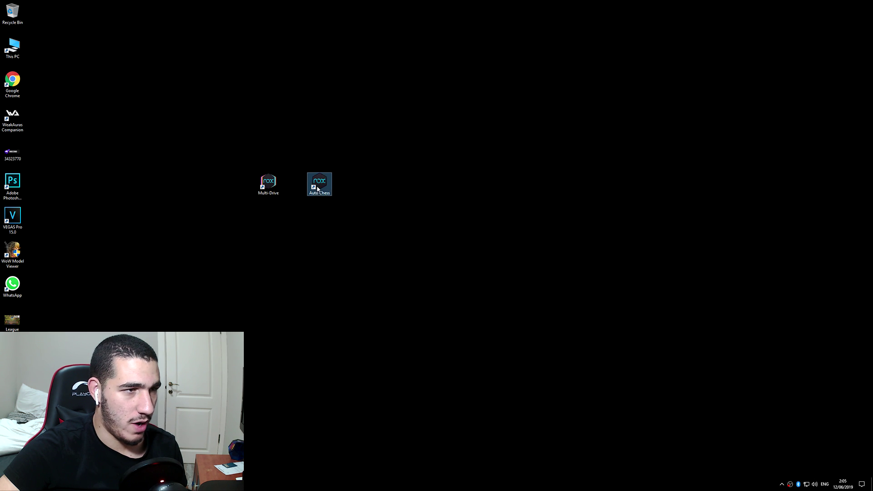
{"action": "left_click", "coordinate": [291, 176]}
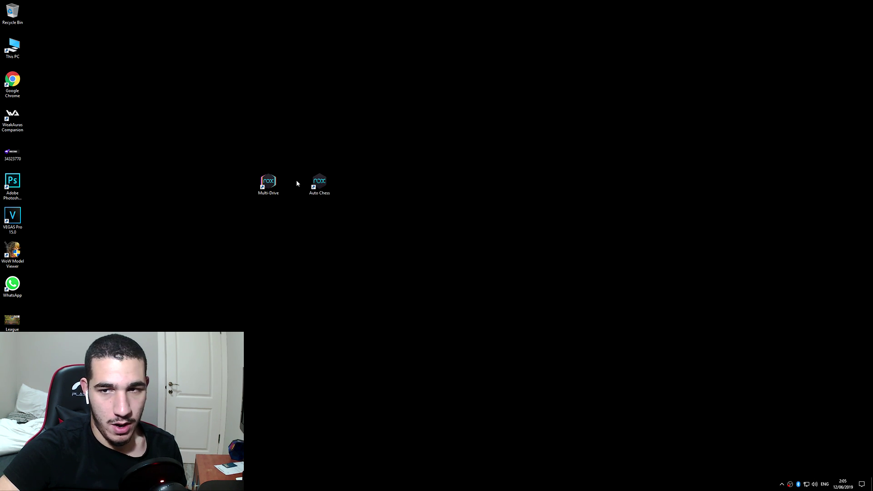
{"action": "left_click_drag", "start_coordinate": [235, 211], "coordinate": [322, 149]}
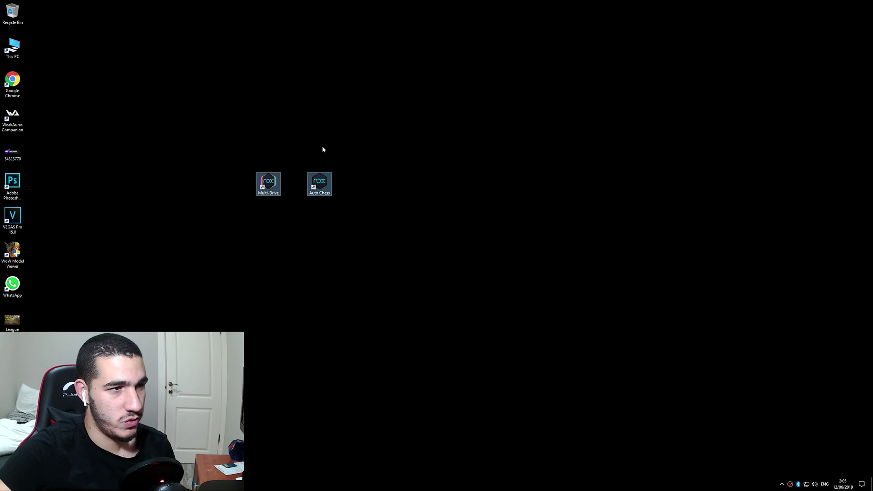
Open the Nox multi-instance manager with the Multi-Drive shortcut and place its window clear of the desktop shortcuts.
{"action": "left_click", "coordinate": [309, 173]}
{"action": "double_click", "coordinate": [270, 183]}
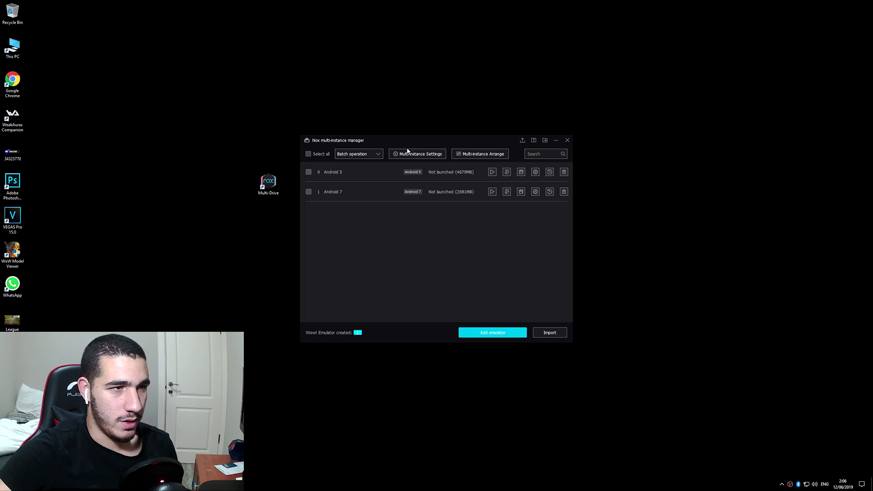
{"action": "left_click_drag", "start_coordinate": [404, 141], "coordinate": [537, 140]}
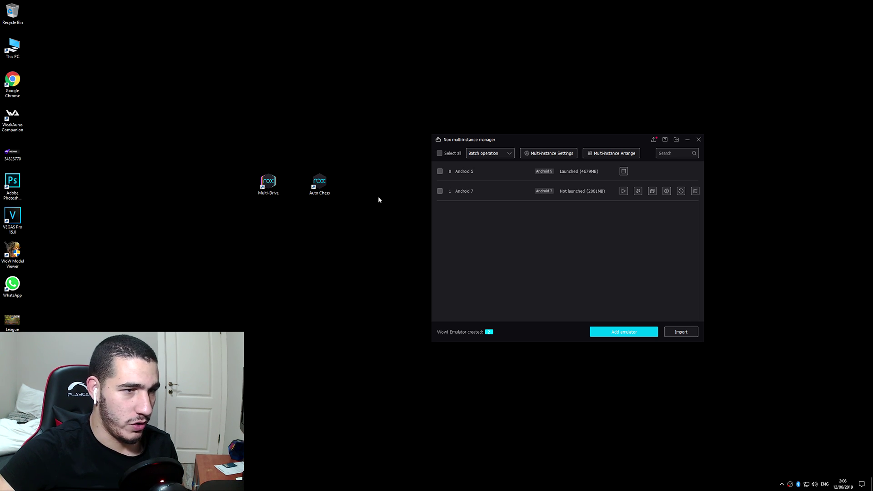
Add an Android7.1.2 emulator and delete the newly created instance again.
{"action": "left_click", "coordinate": [619, 333]}
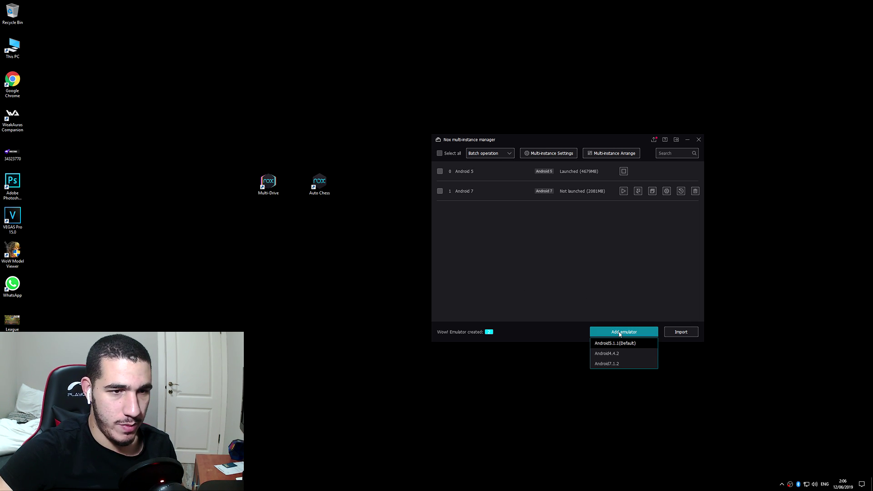
{"action": "left_click", "coordinate": [615, 364]}
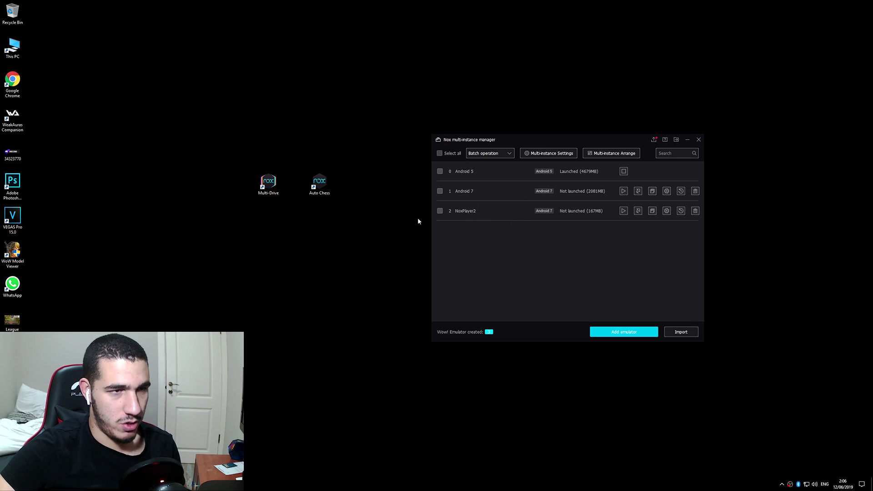
{"action": "left_click", "coordinate": [447, 212]}
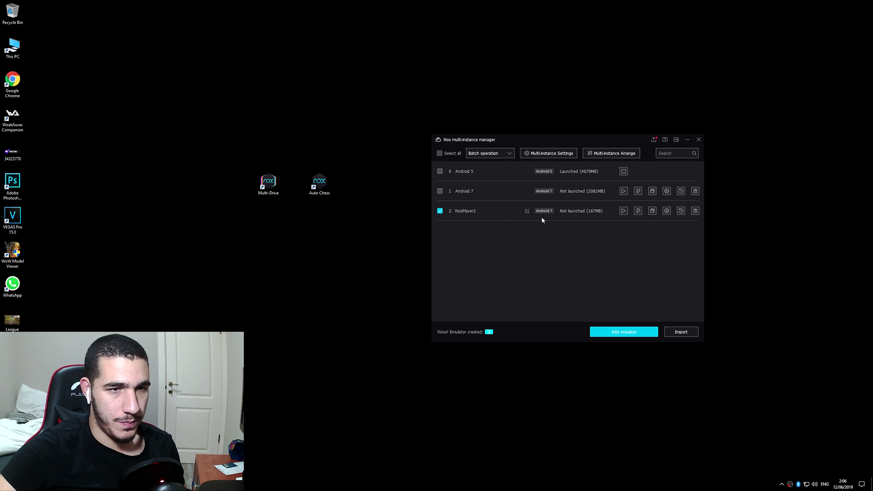
{"action": "left_click", "coordinate": [694, 211]}
{"action": "left_click", "coordinate": [588, 258]}
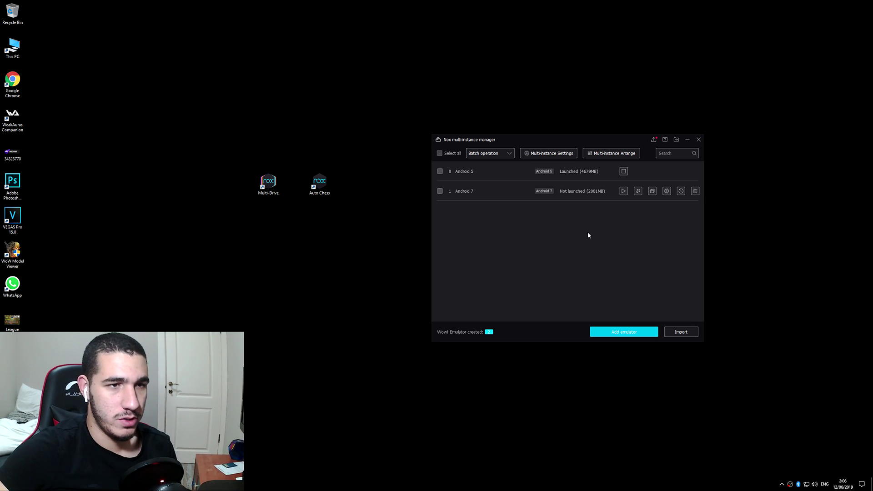
Launch the existing Android 7 emulator instance and shift its window slightly upward on the desktop.
{"action": "left_click_drag", "start_coordinate": [521, 141], "coordinate": [524, 130]}
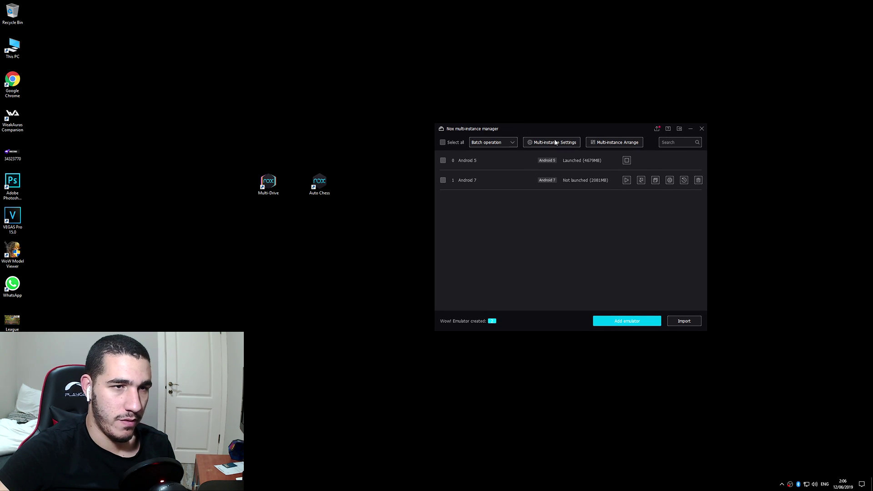
{"action": "left_click", "coordinate": [626, 180]}
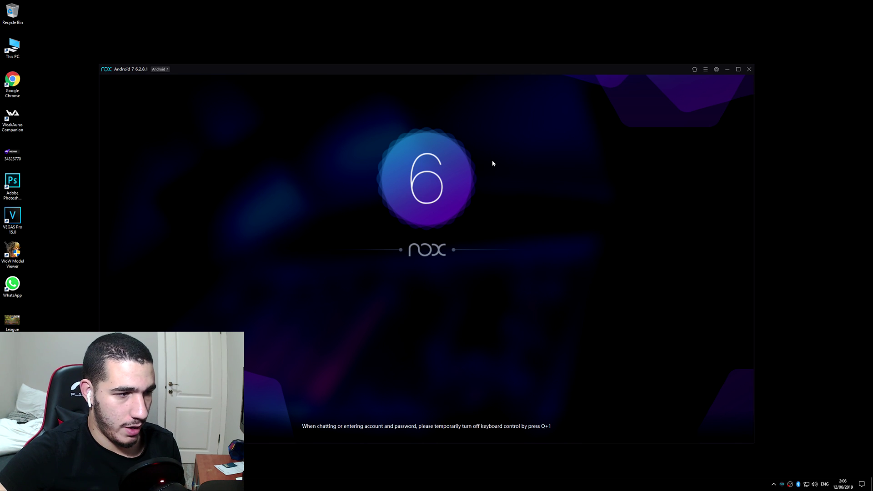
{"action": "mouse_move", "coordinate": [458, 69]}
{"action": "left_mouse_down"}
{"action": "mouse_move", "coordinate": [467, 82]}
{"action": "mouse_move", "coordinate": [455, 56]}
{"action": "left_mouse_up"}
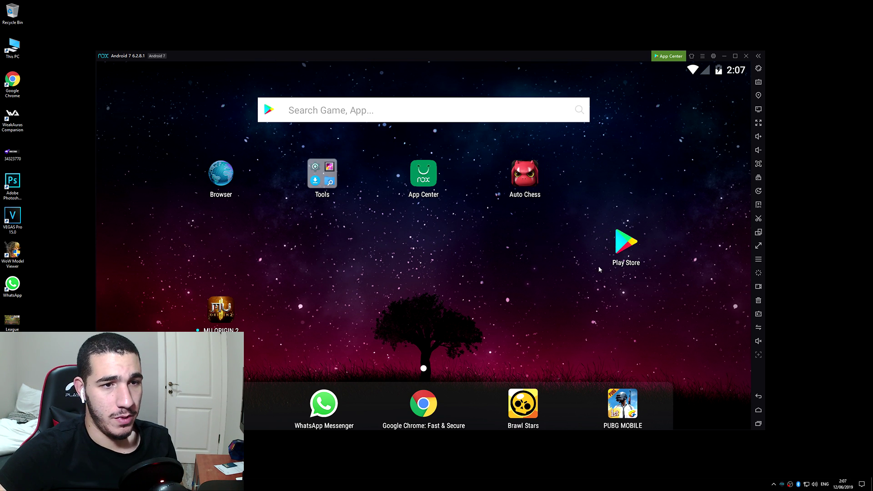
Open the Play Store in the emulator and search for autochess.
{"action": "left_click", "coordinate": [627, 240]}
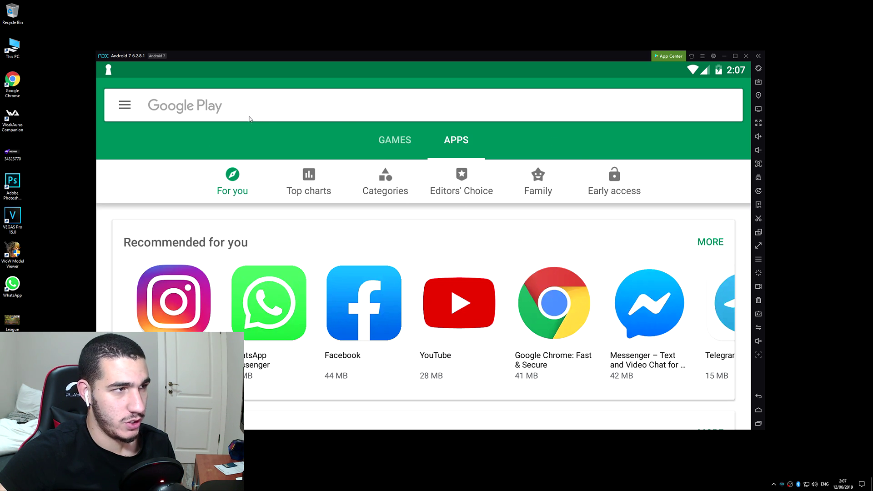
{"action": "left_click", "coordinate": [222, 111]}
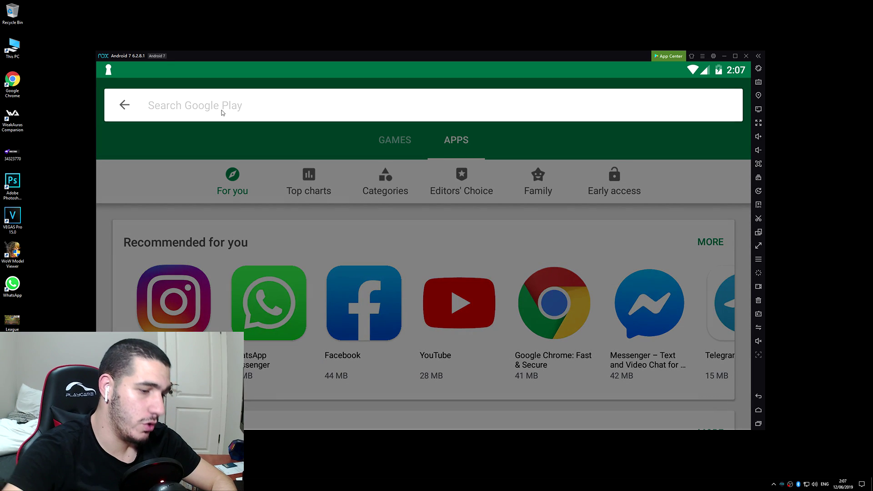
{"action": "type", "text": "autochess"}
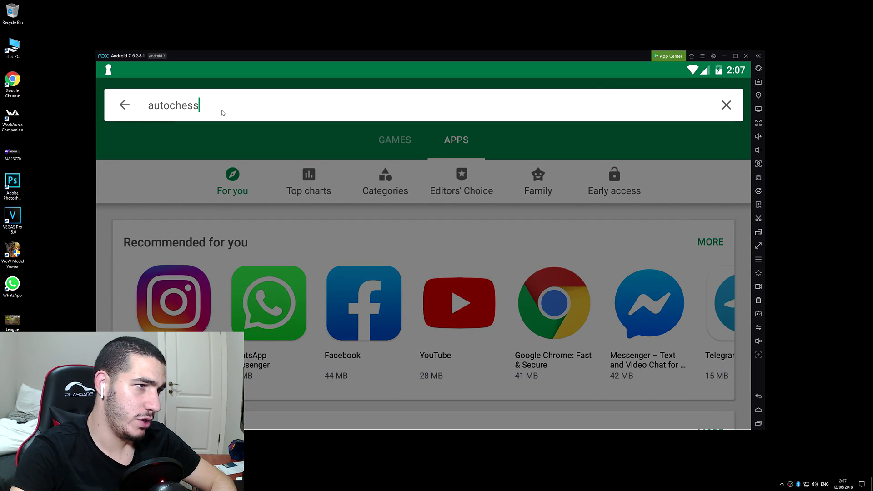
{"action": "key", "text": "Return"}
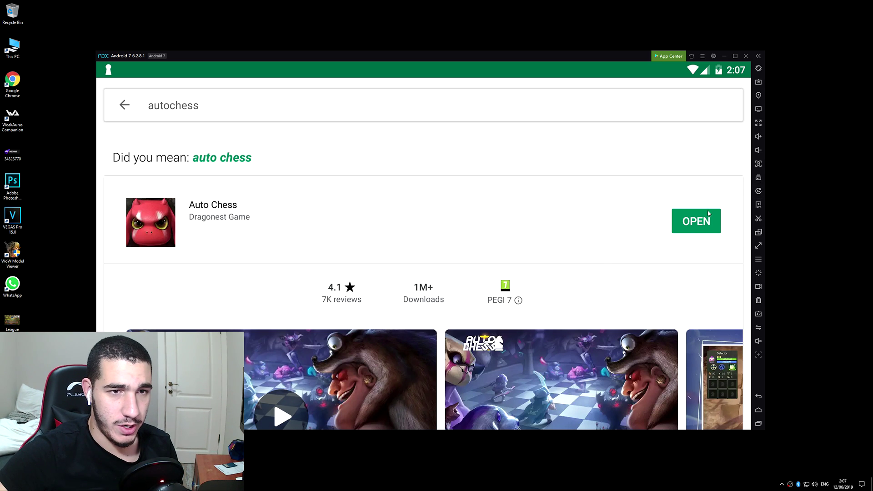
View the Auto Chess store page, then return to the emulator's home screen and launch Auto Chess.
{"action": "left_click", "coordinate": [218, 215]}
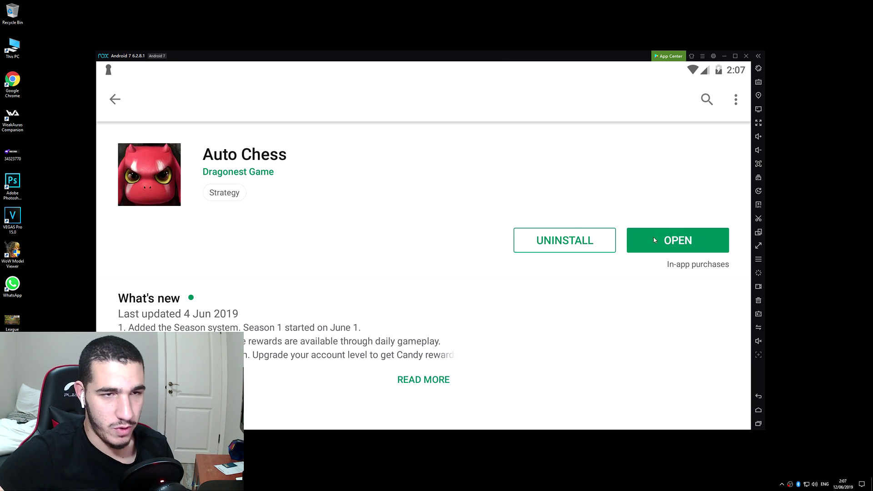
{"action": "left_click", "coordinate": [758, 411]}
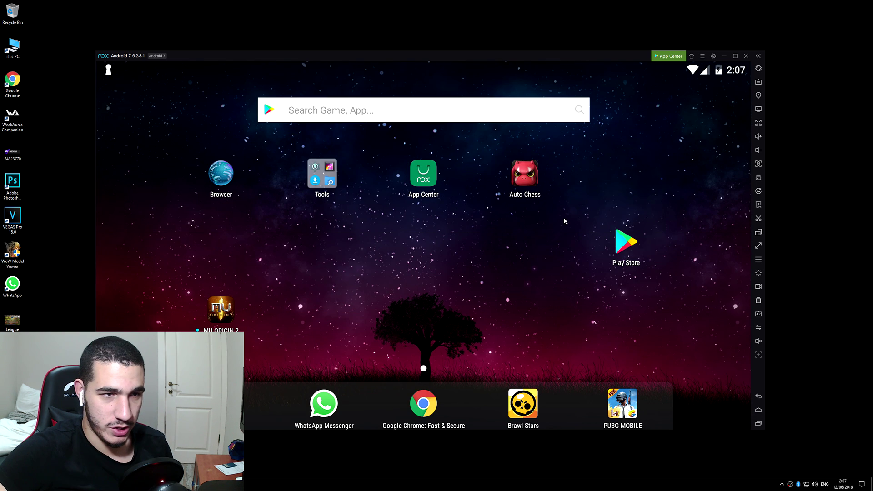
{"action": "left_click", "coordinate": [528, 173]}
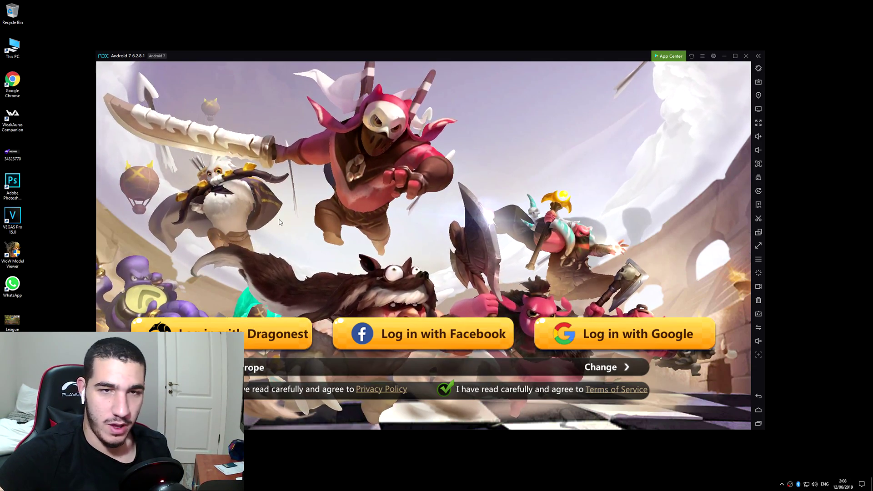
Reposition the emulator window, log in to Auto Chess with Google and dismiss the previous match's results to reach the lobby.
{"action": "left_click_drag", "start_coordinate": [353, 57], "coordinate": [428, 17]}
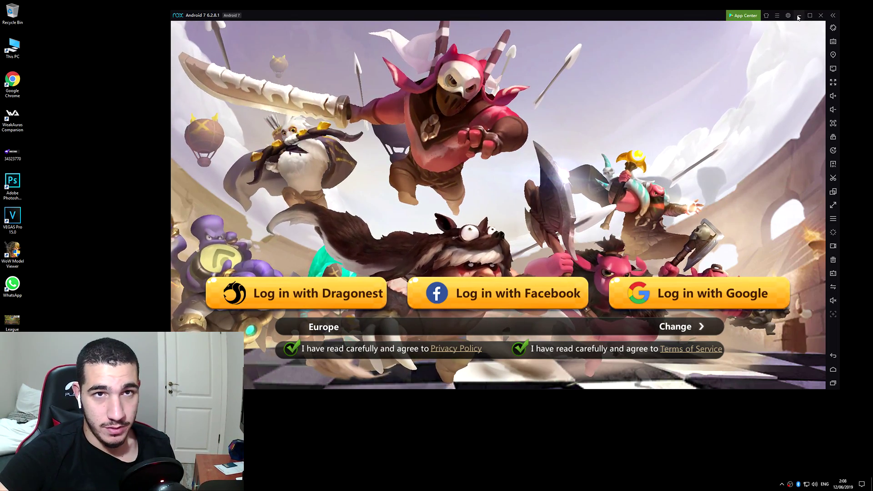
{"action": "left_click", "coordinate": [708, 294]}
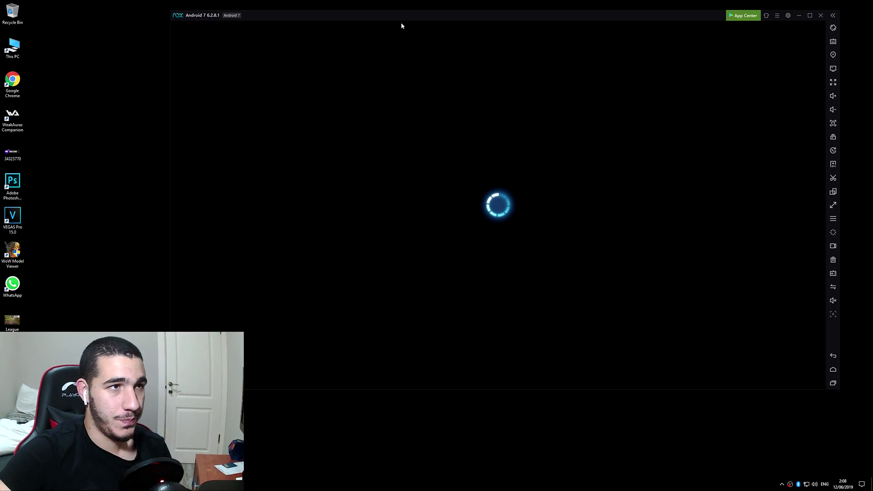
{"action": "left_click_drag", "start_coordinate": [406, 17], "coordinate": [351, 22]}
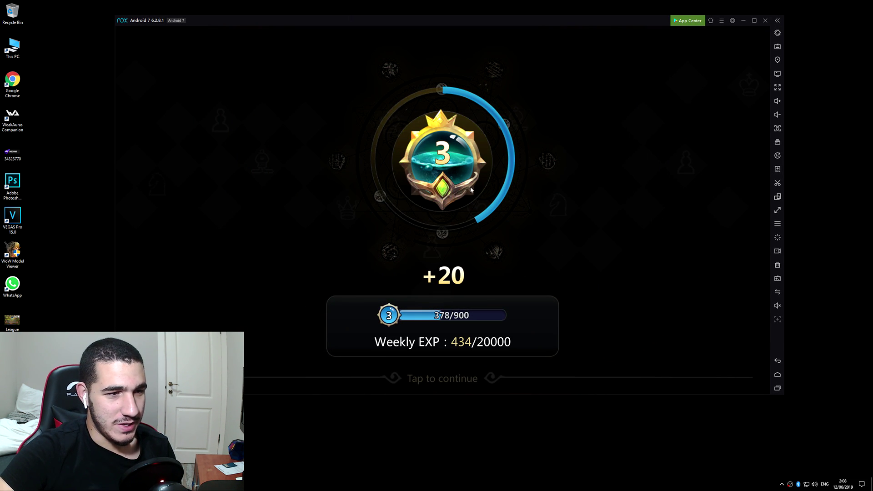
{"action": "left_click", "coordinate": [444, 338]}
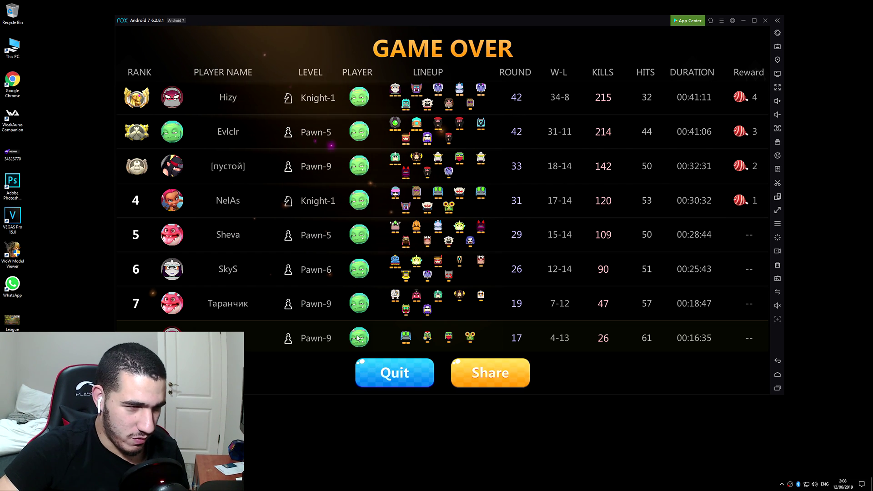
{"action": "left_click", "coordinate": [388, 382]}
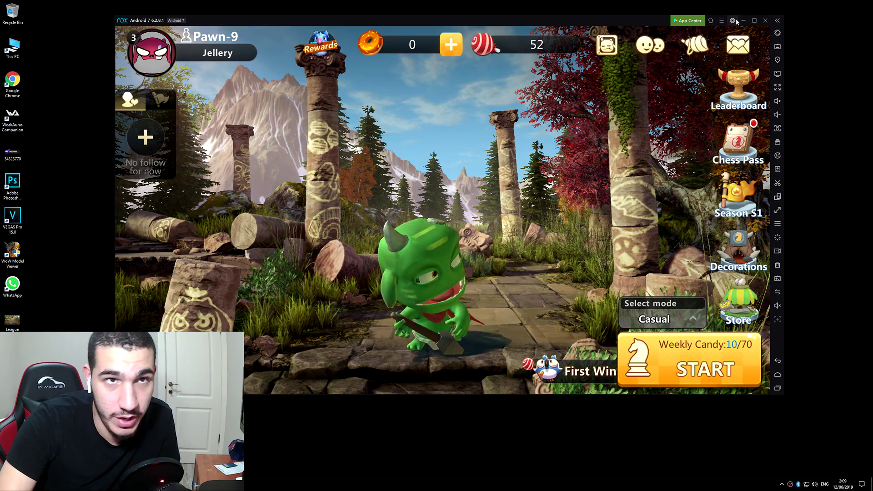
Try the emulator in maximized and fullscreen view, returning to the normal window size each time.
{"action": "left_click", "coordinate": [778, 88]}
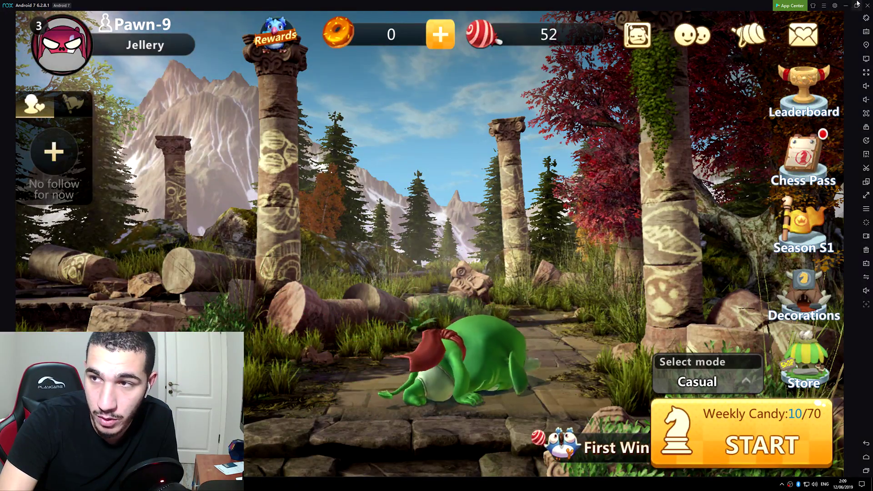
{"action": "left_click", "coordinate": [856, 6]}
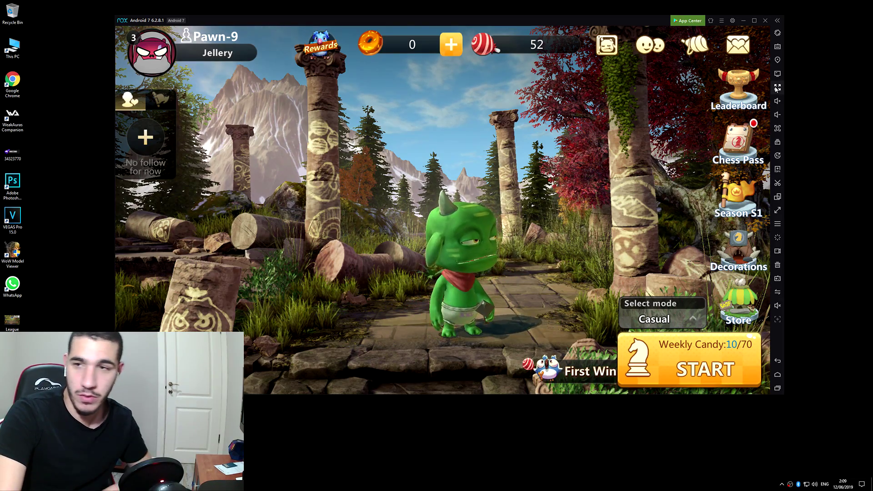
{"action": "left_click", "coordinate": [777, 87]}
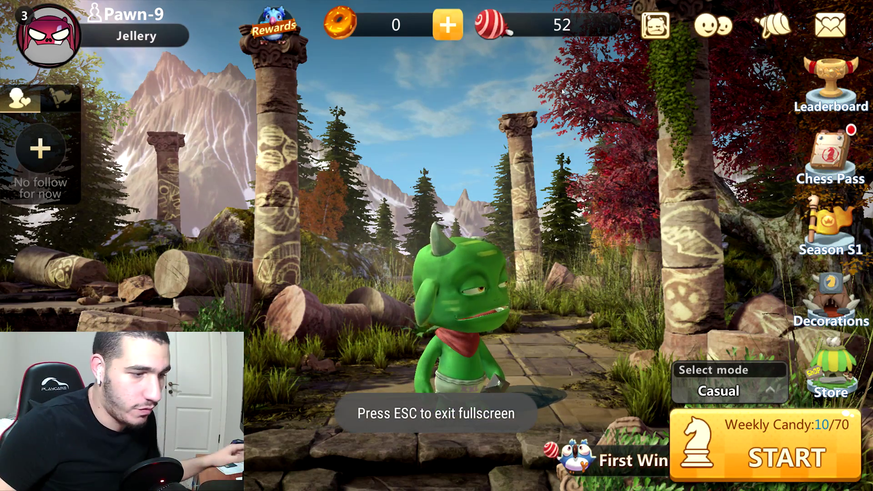
{"action": "key", "text": "Escape"}
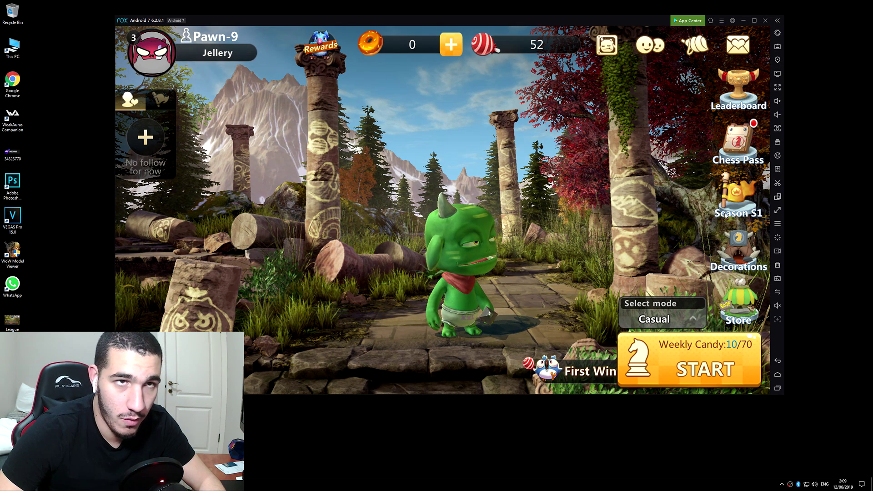
Open the emulator's advanced system settings, choose the Custom performance profile and activate the CPU core count for editing.
{"action": "left_click", "coordinate": [732, 20]}
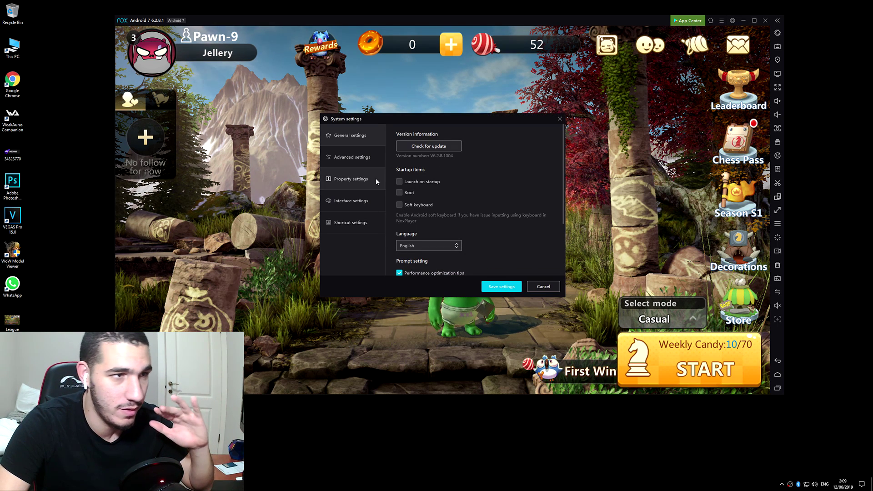
{"action": "left_click", "coordinate": [352, 157]}
{"action": "left_click", "coordinate": [347, 137]}
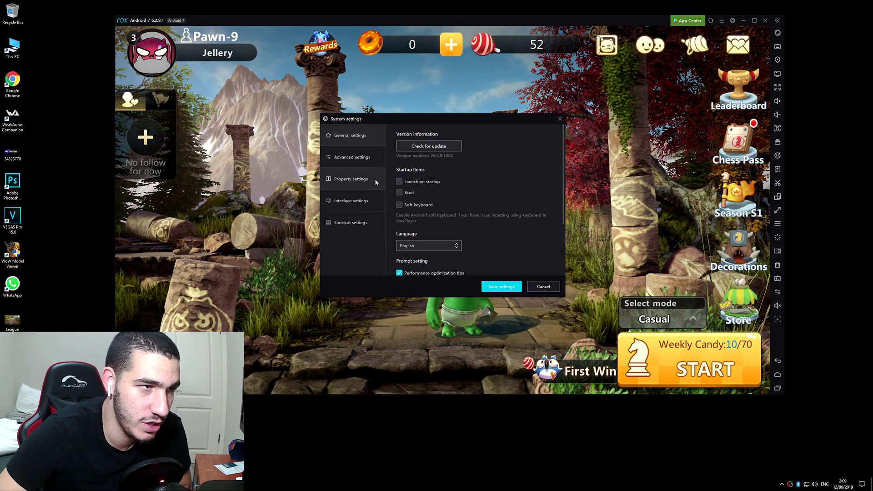
{"action": "left_click", "coordinate": [351, 157]}
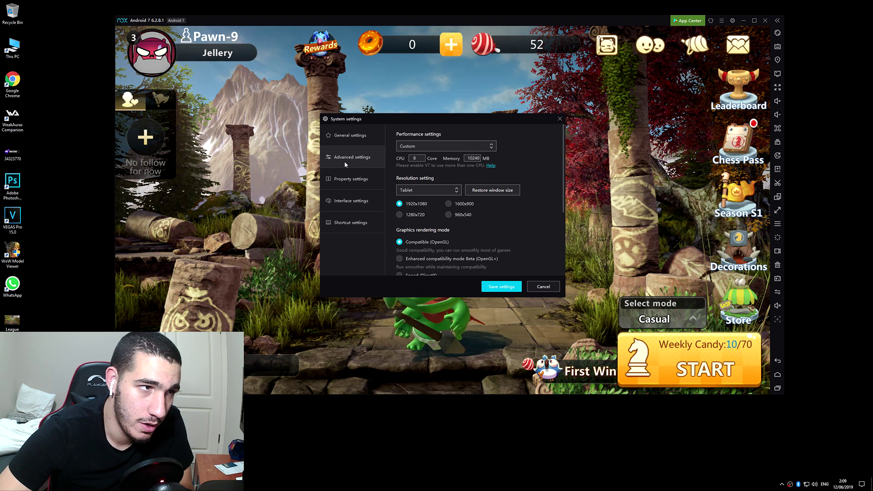
{"action": "left_click", "coordinate": [435, 147]}
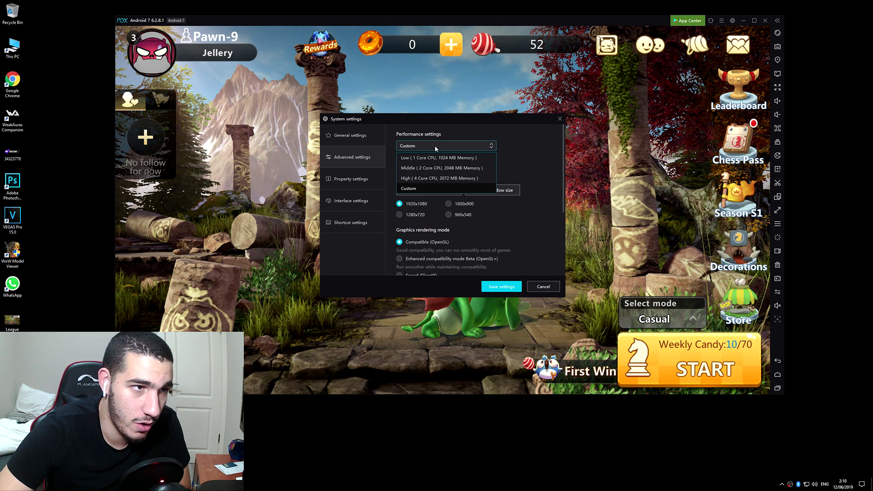
{"action": "left_click", "coordinate": [432, 188]}
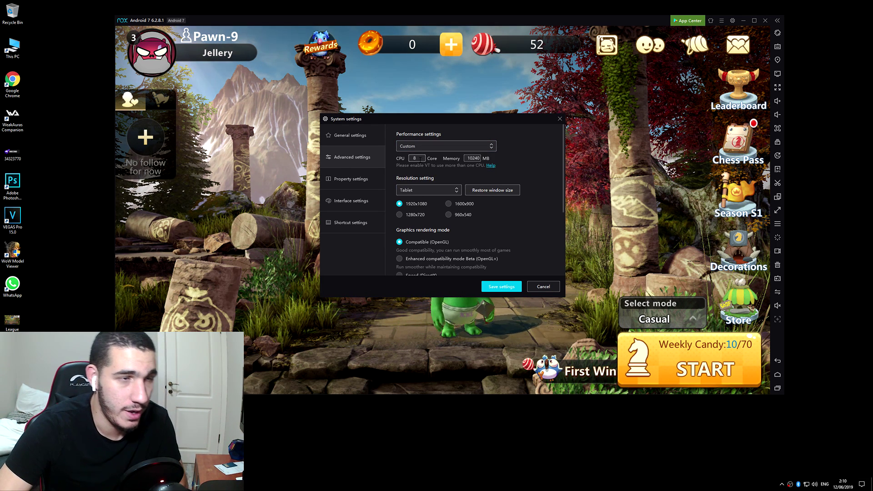
{"action": "left_click", "coordinate": [418, 158]}
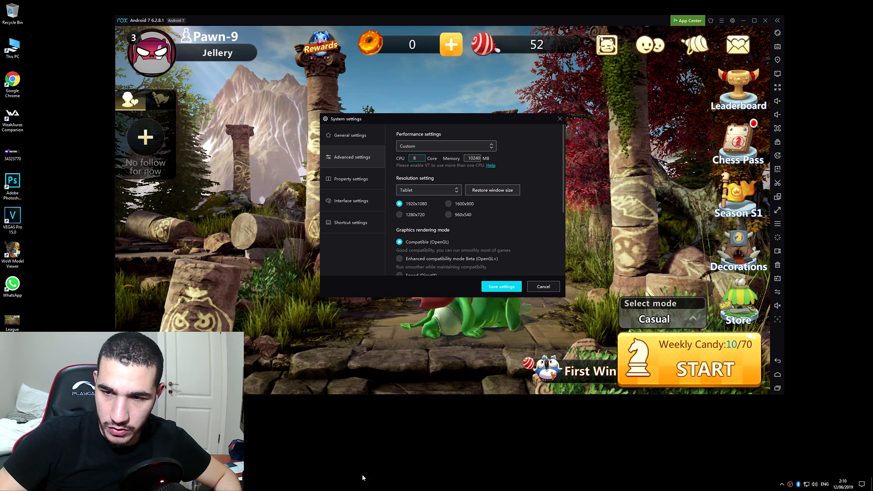
Open Task Manager's CPU performance details beside the emulator settings and compare the processor's core count with the CPU setting.
{"action": "right_click", "coordinate": [357, 489]}
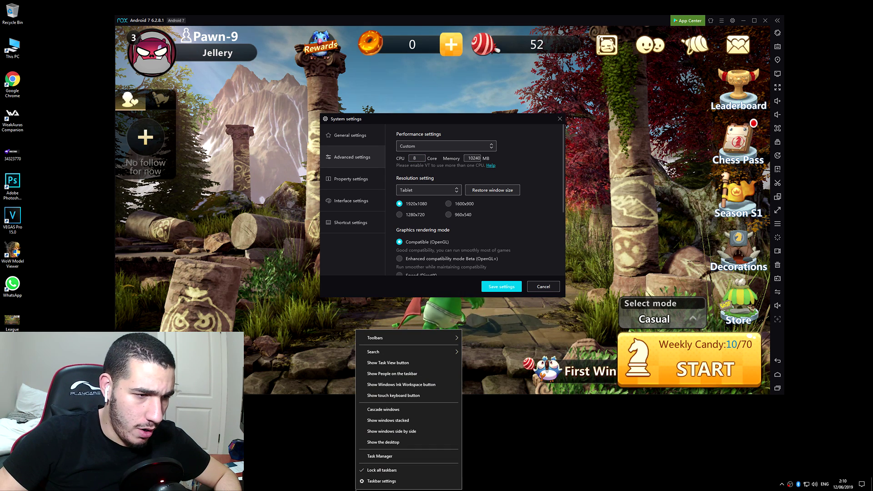
{"action": "left_click", "coordinate": [369, 460]}
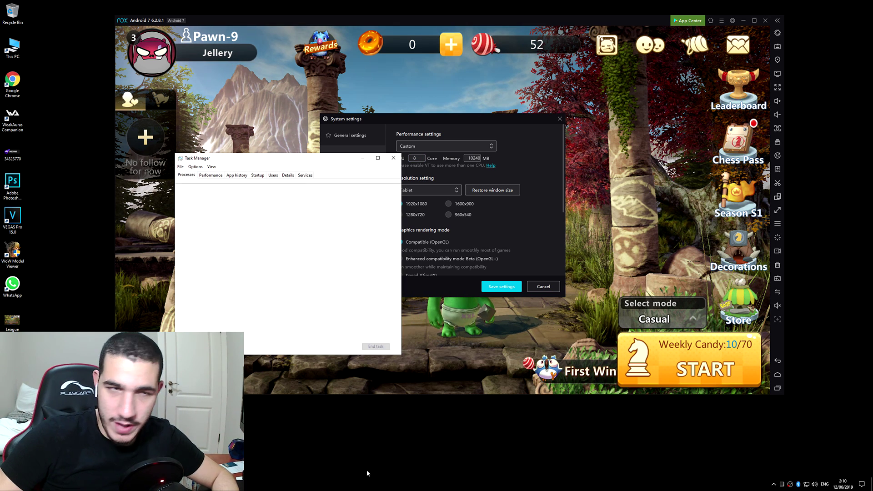
{"action": "left_click", "coordinate": [211, 175]}
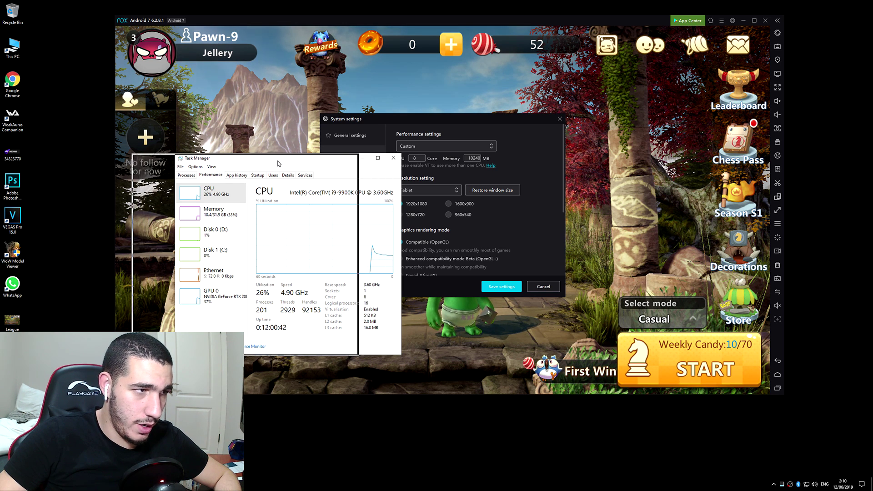
{"action": "left_click_drag", "start_coordinate": [324, 159], "coordinate": [281, 160]}
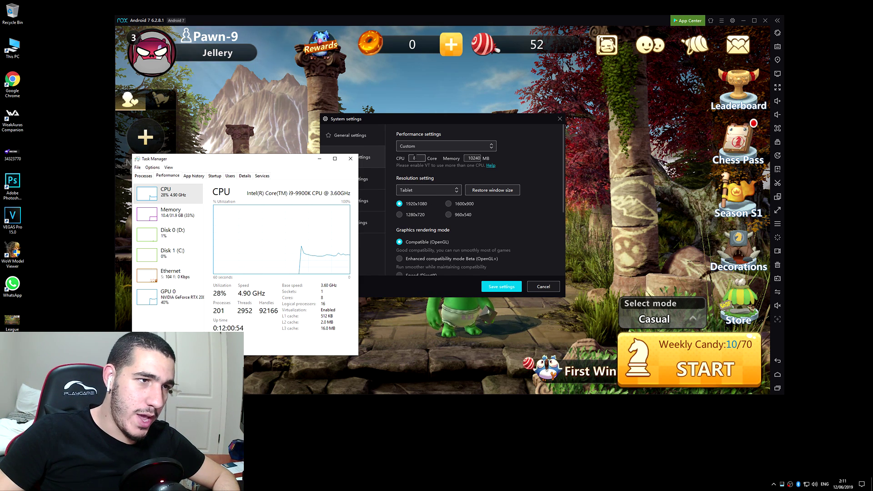
{"action": "left_click", "coordinate": [409, 159]}
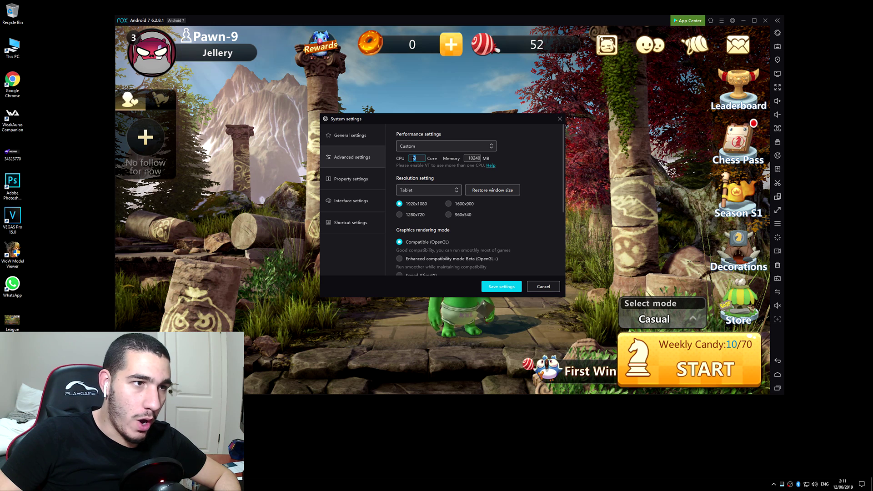
{"action": "key", "text": "alt+Tab"}
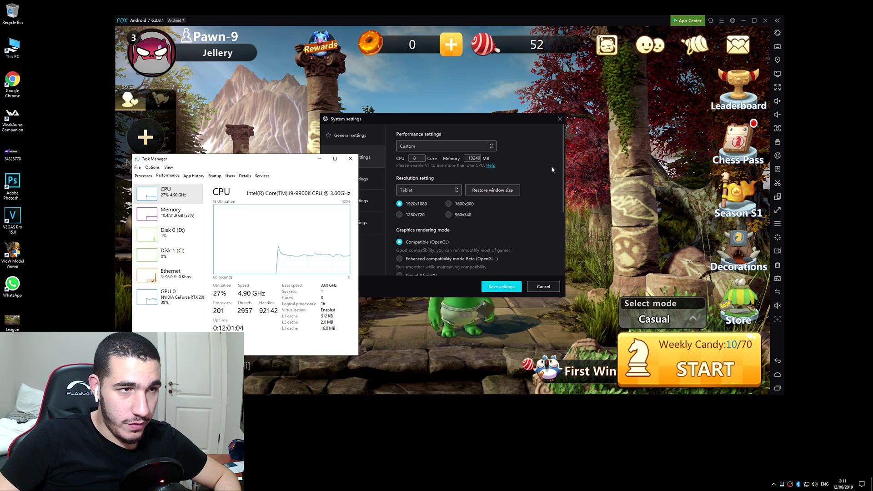
{"action": "left_click", "coordinate": [437, 171]}
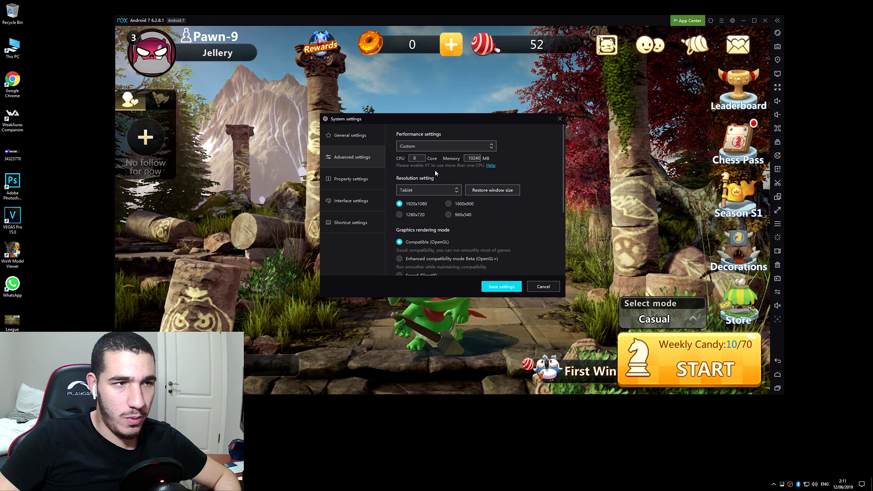
Open the emulator's help article on enabling VT, read the virtualization support check and BIOS type instructions, and minimize the browser.
{"action": "left_click", "coordinate": [491, 166]}
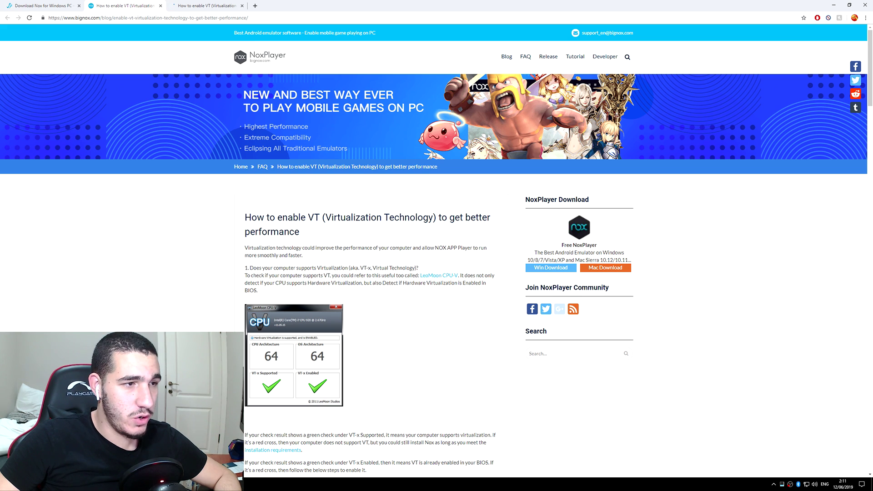
{"action": "scroll", "coordinate": [395, 245], "scroll_direction": "down", "scroll_amount": 2}
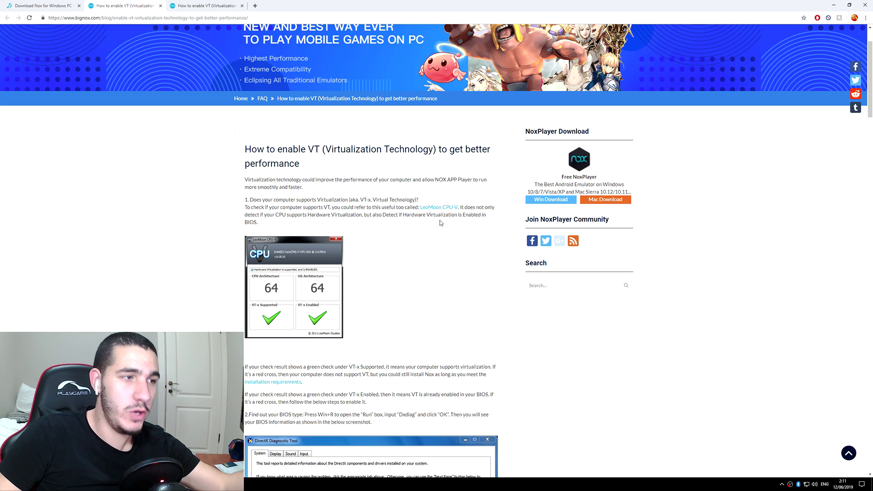
{"action": "scroll", "coordinate": [409, 245], "scroll_direction": "down", "scroll_amount": 1}
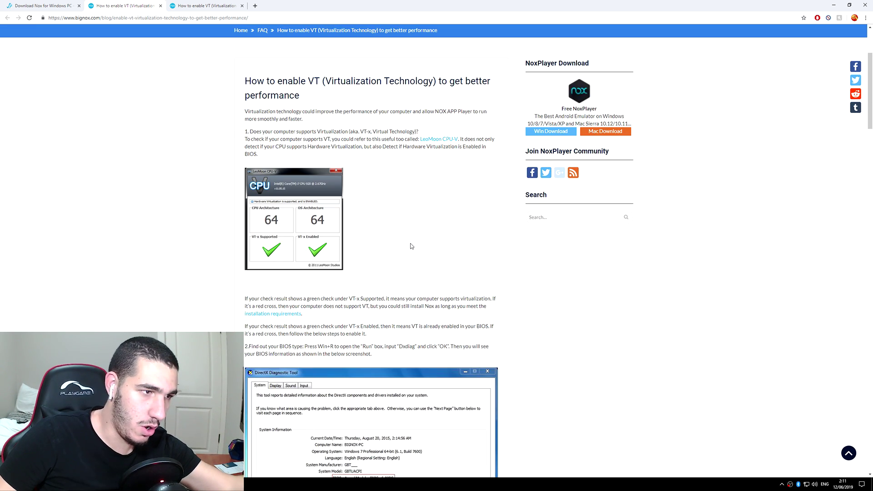
{"action": "scroll", "coordinate": [411, 242], "scroll_direction": "down", "scroll_amount": 3}
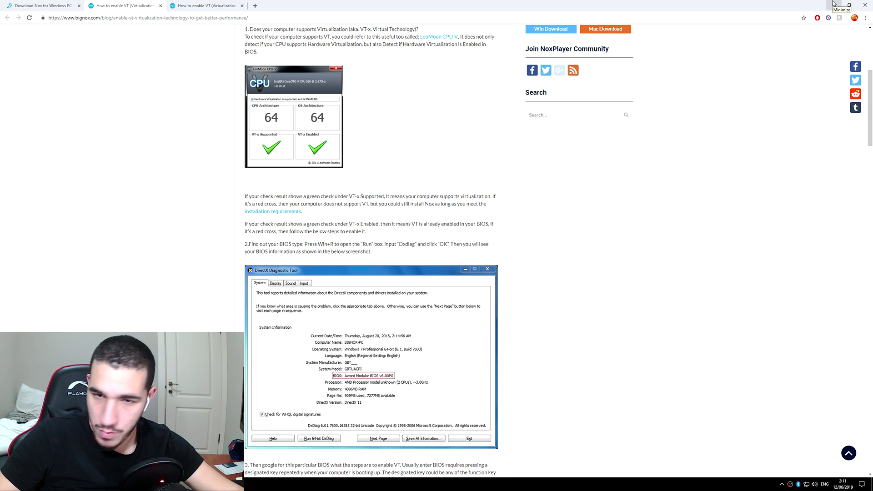
{"action": "left_click", "coordinate": [833, 4]}
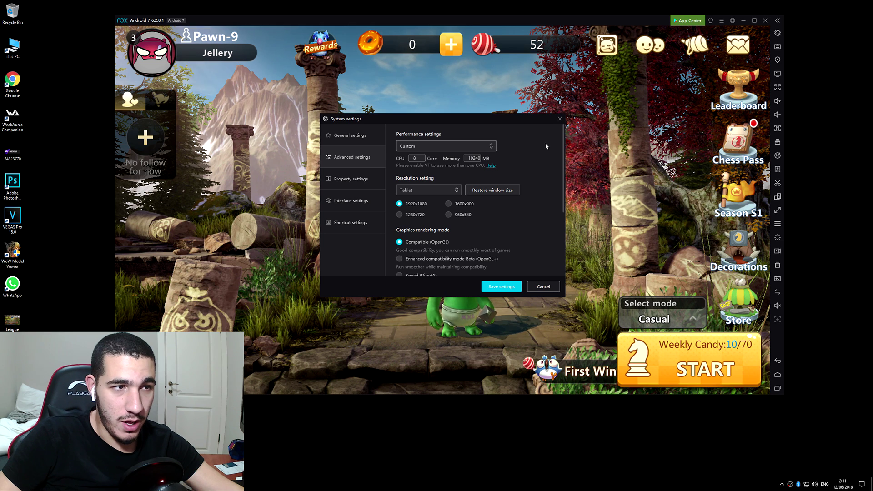
Check the virtualization status in Task Manager and return to the CPU core count in the emulator settings.
{"action": "key", "text": "ctrl+shift+Escape"}
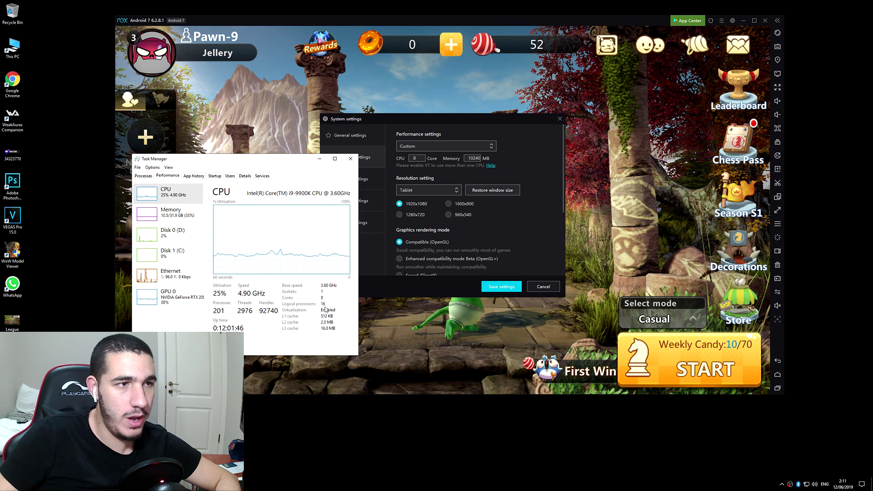
{"action": "double_click", "coordinate": [414, 158]}
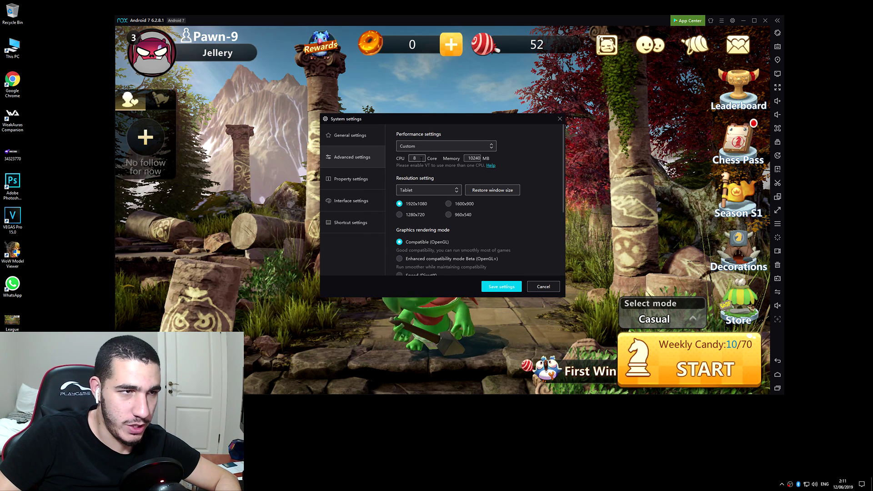
{"action": "left_click", "coordinate": [422, 158]}
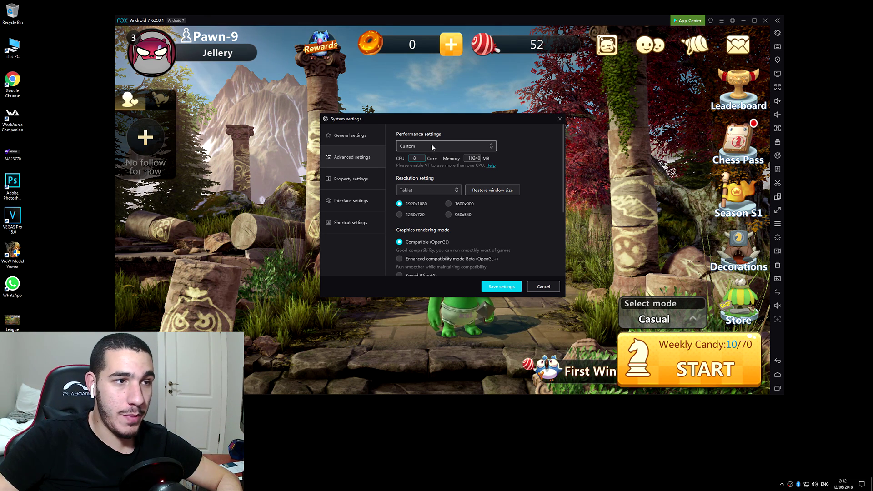
Switch to the browser and read the VT article's instructions on finding the BIOS type, enabling VT in the BIOS and turning off Hyper-V.
{"action": "key", "text": "alt+Tab"}
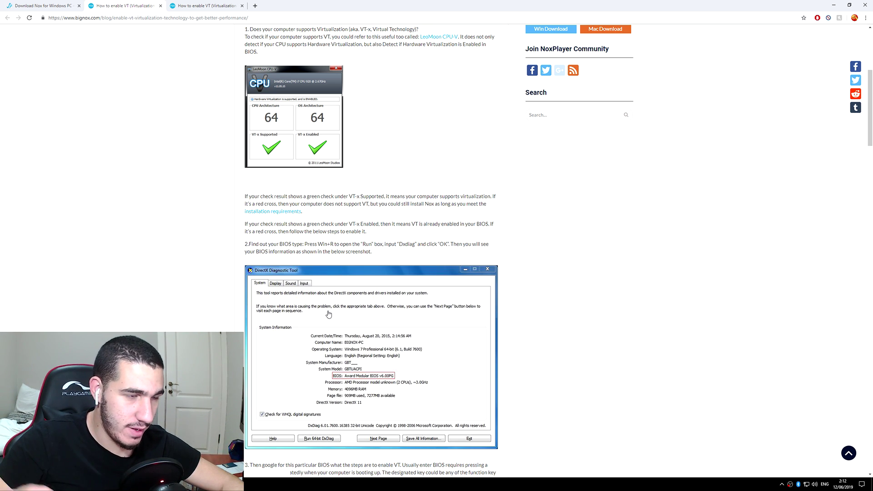
{"action": "scroll", "coordinate": [328, 314], "scroll_direction": "down", "scroll_amount": 3}
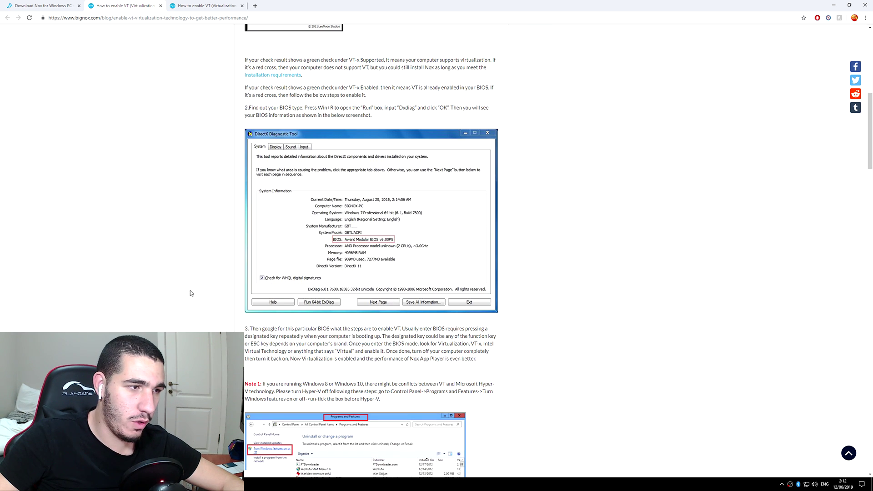
{"action": "scroll", "coordinate": [191, 293], "scroll_direction": "down", "scroll_amount": 2}
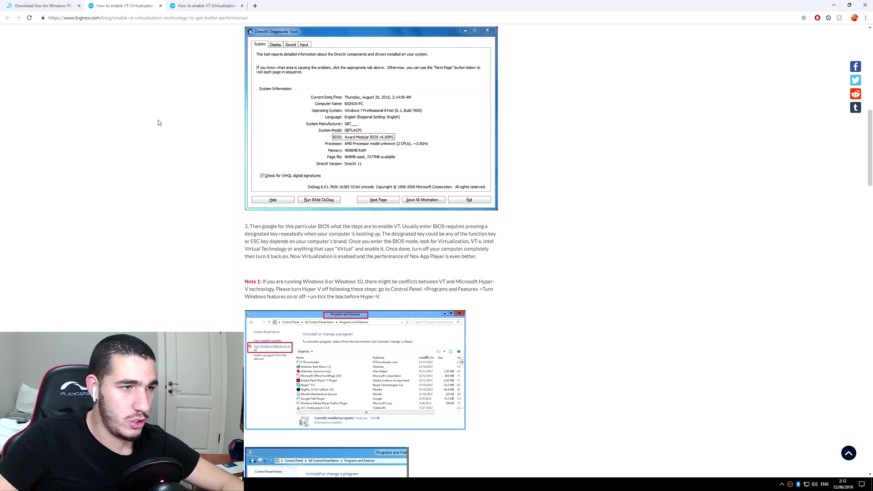
Return to the emulator, save its system settings and minimize the emulator window.
{"action": "key", "text": "alt+Tab"}
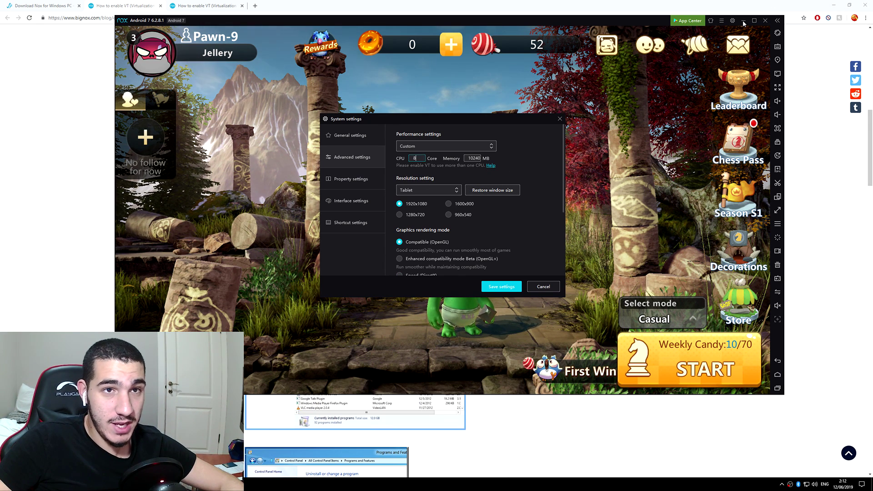
{"action": "left_click", "coordinate": [502, 286]}
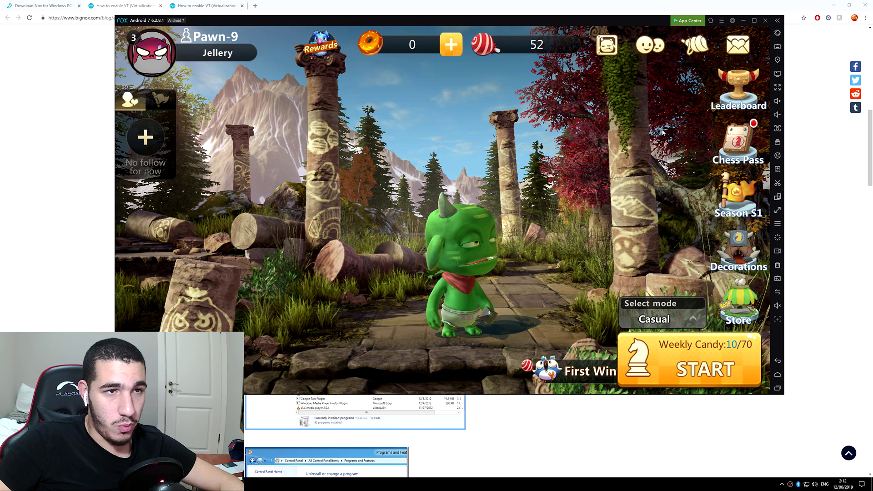
{"action": "left_click", "coordinate": [742, 21]}
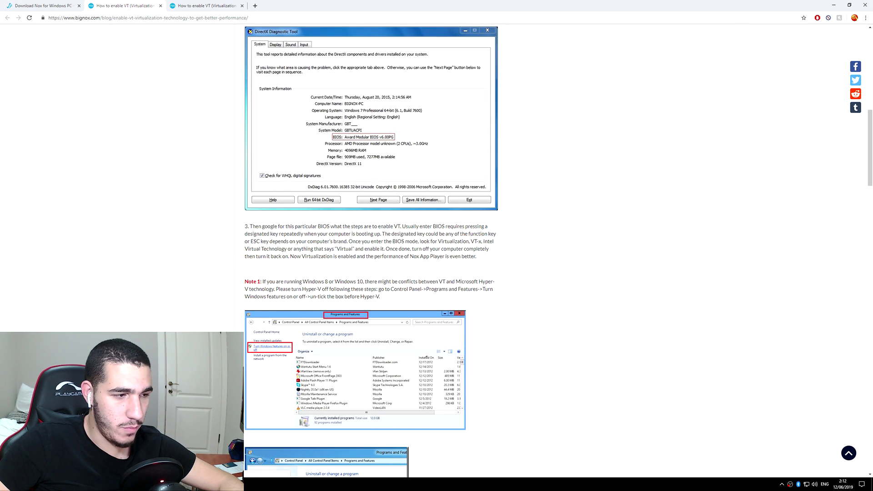
Examine the VT article's notes on Hyper-V conflicts and antivirus software blocking virtualization, and minimize the browser.
{"action": "left_click", "coordinate": [702, 129]}
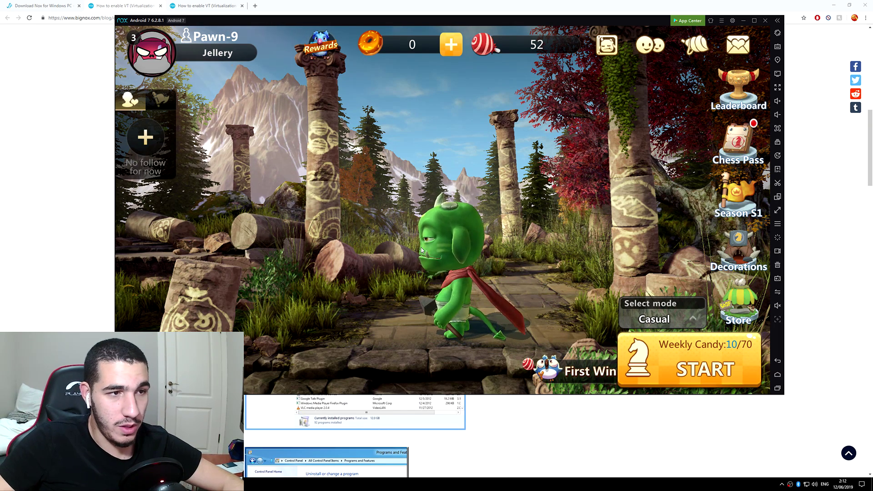
{"action": "left_click", "coordinate": [824, 101]}
{"action": "scroll", "coordinate": [478, 230], "scroll_direction": "down", "scroll_amount": 10}
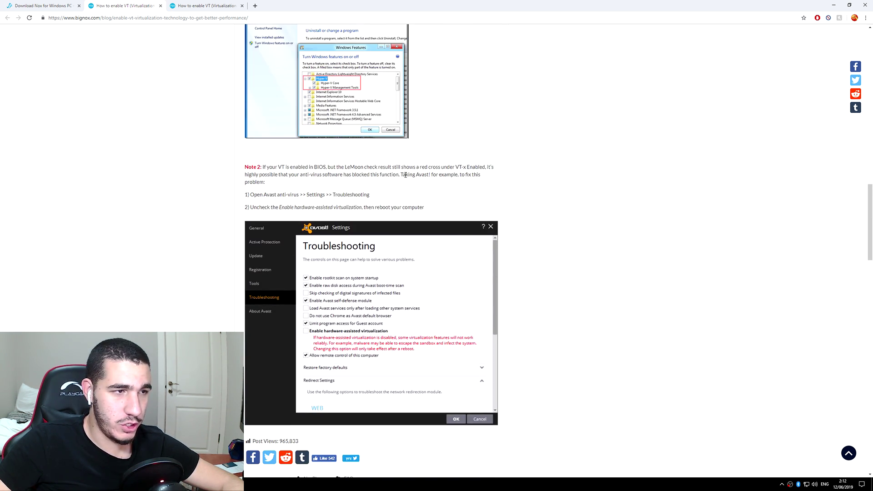
{"action": "scroll", "coordinate": [430, 166], "scroll_direction": "down", "scroll_amount": 8}
{"action": "scroll", "coordinate": [532, 199], "scroll_direction": "up", "scroll_amount": 14}
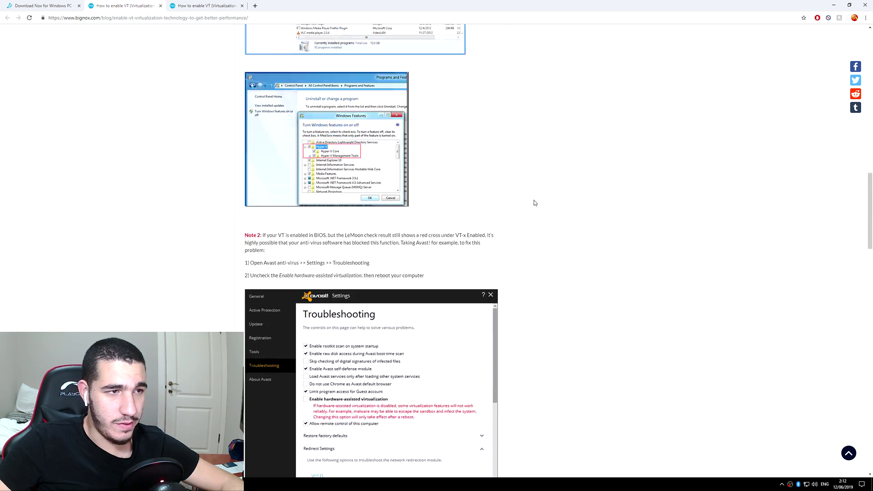
{"action": "scroll", "coordinate": [537, 205], "scroll_direction": "up", "scroll_amount": 4}
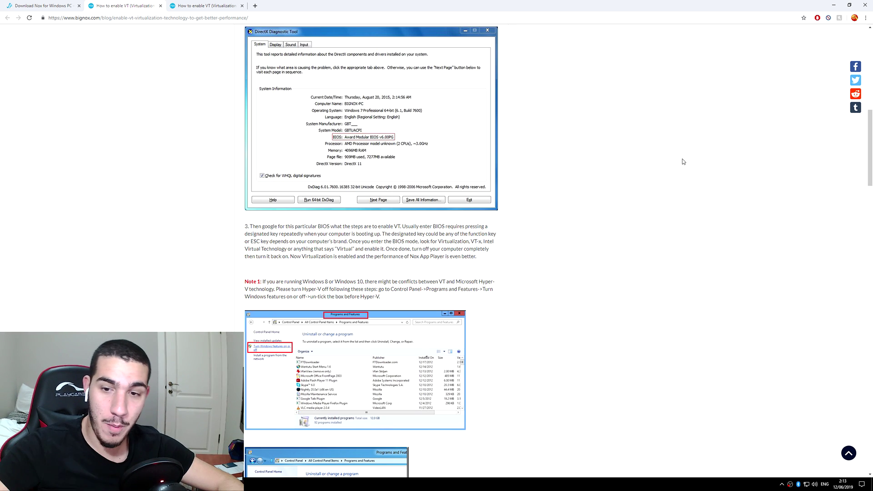
{"action": "left_click", "coordinate": [161, 6]}
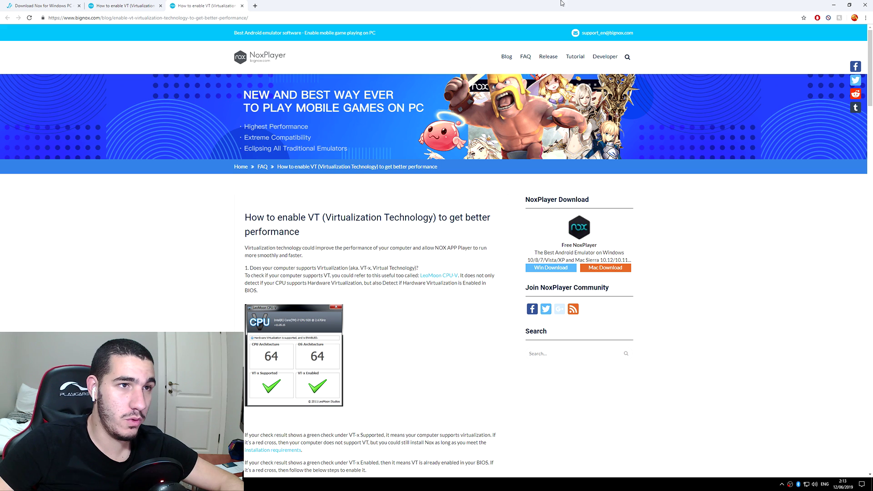
{"action": "left_click", "coordinate": [833, 5]}
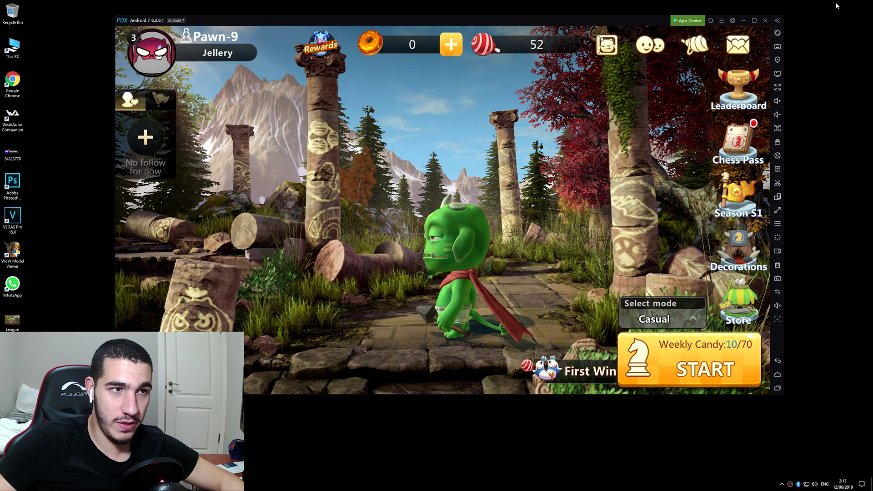
Reopen the emulator's advanced system settings and choose Tablet as the resolution type.
{"action": "left_click", "coordinate": [732, 21]}
{"action": "left_click", "coordinate": [356, 166]}
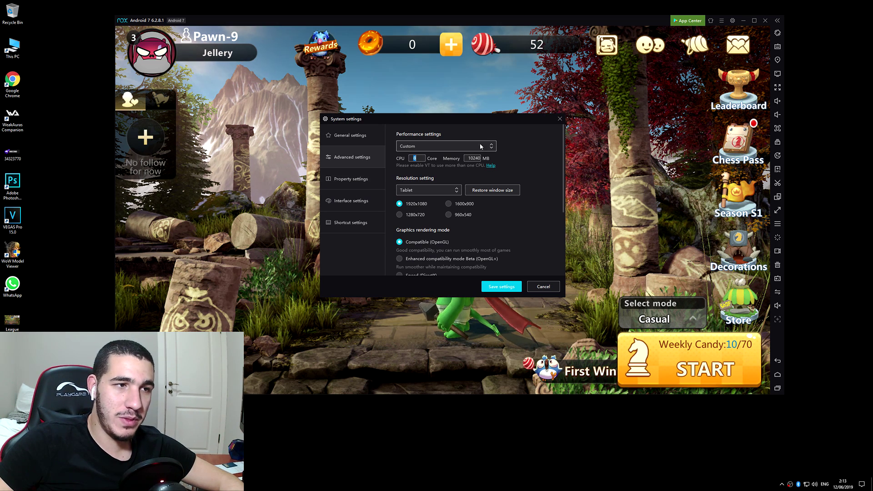
{"action": "left_click", "coordinate": [420, 190]}
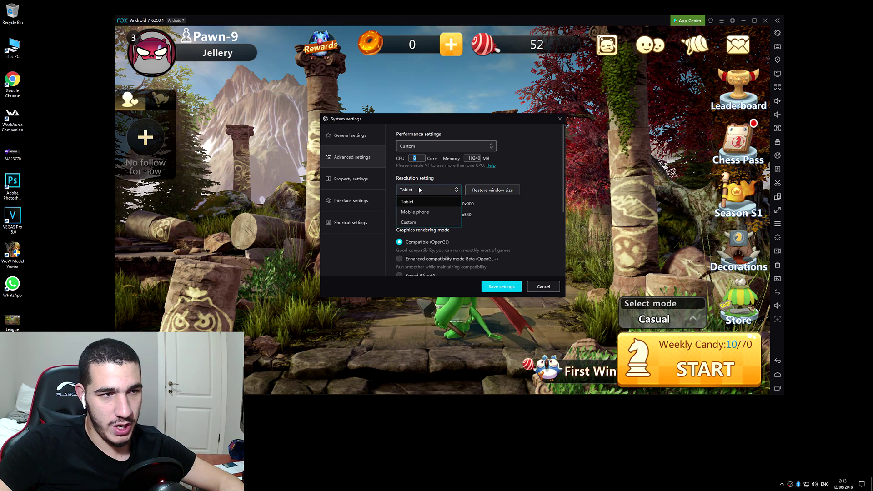
{"action": "left_click", "coordinate": [416, 201]}
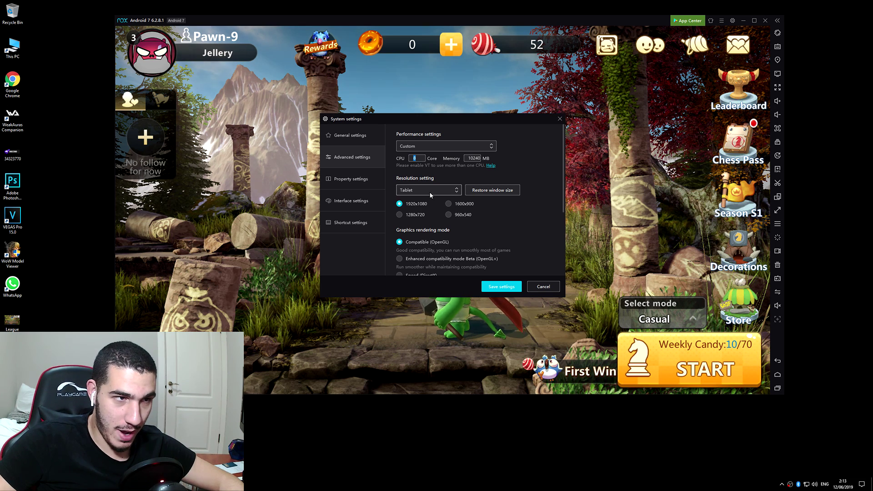
Try the Custom resolution type, return to Tablet at 1920x1080 and save the settings.
{"action": "left_click", "coordinate": [430, 195]}
{"action": "left_click", "coordinate": [421, 220]}
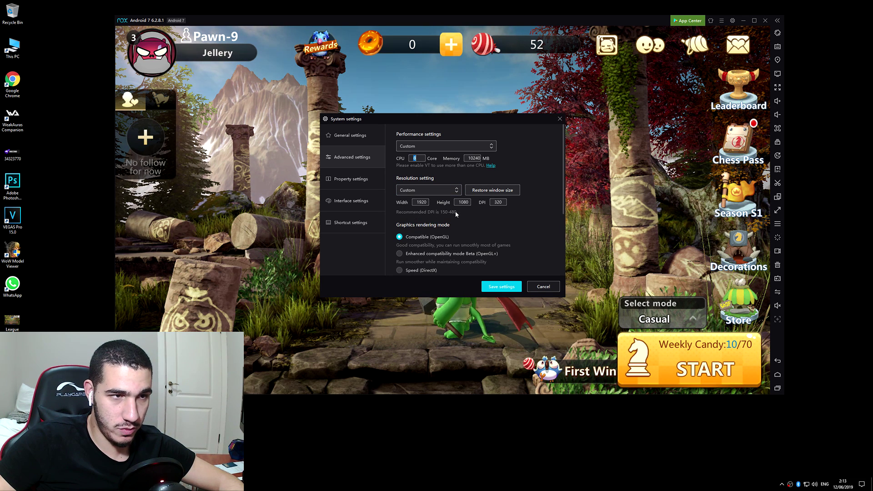
{"action": "left_click", "coordinate": [418, 192]}
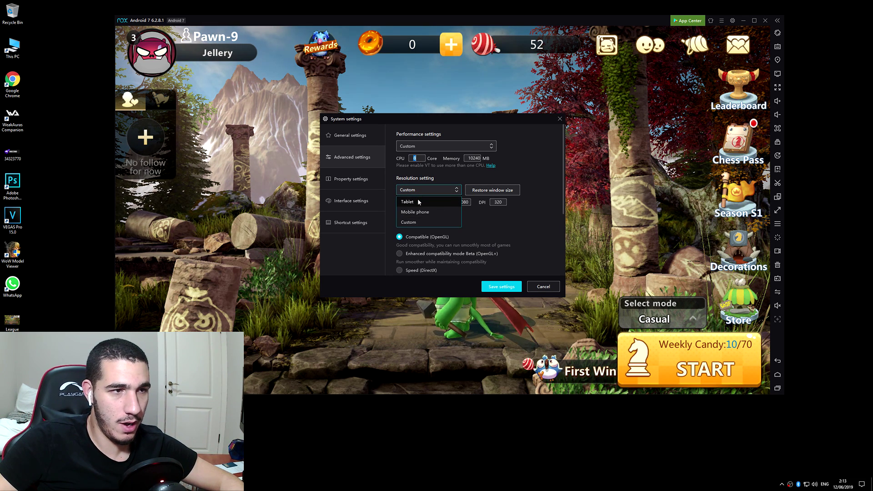
{"action": "left_click", "coordinate": [417, 201]}
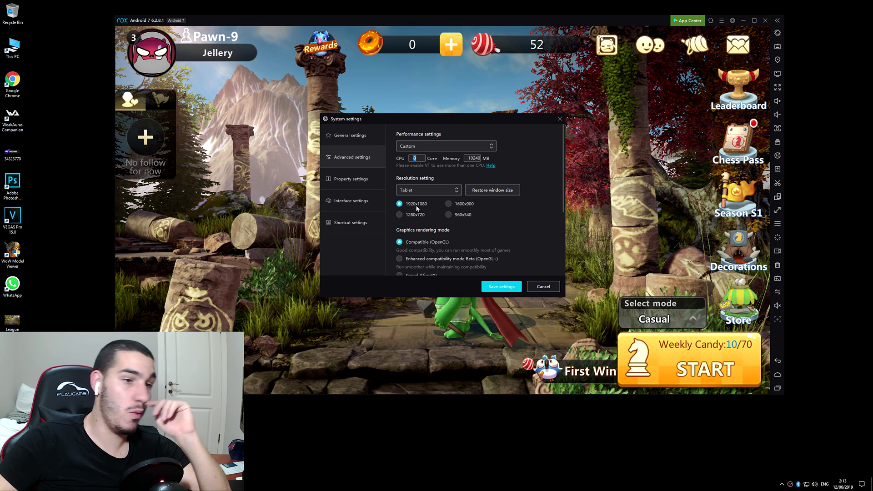
{"action": "left_click", "coordinate": [506, 290]}
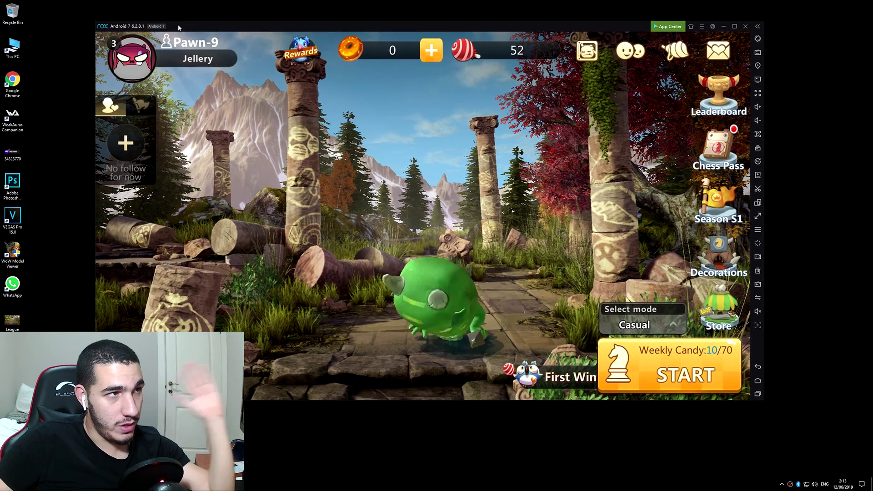
Move the emulator window slightly on the desktop and keep the browser minimized.
{"action": "left_click_drag", "start_coordinate": [178, 28], "coordinate": [188, 35]}
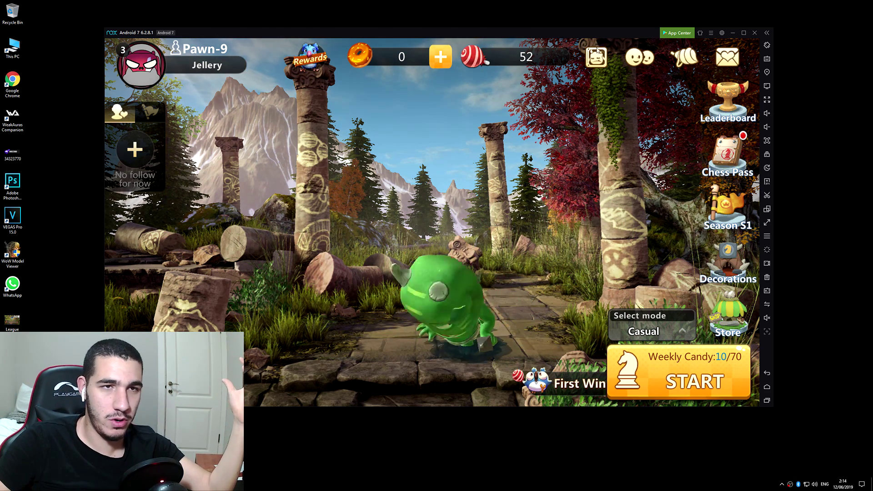
{"action": "key", "text": "alt+Tab"}
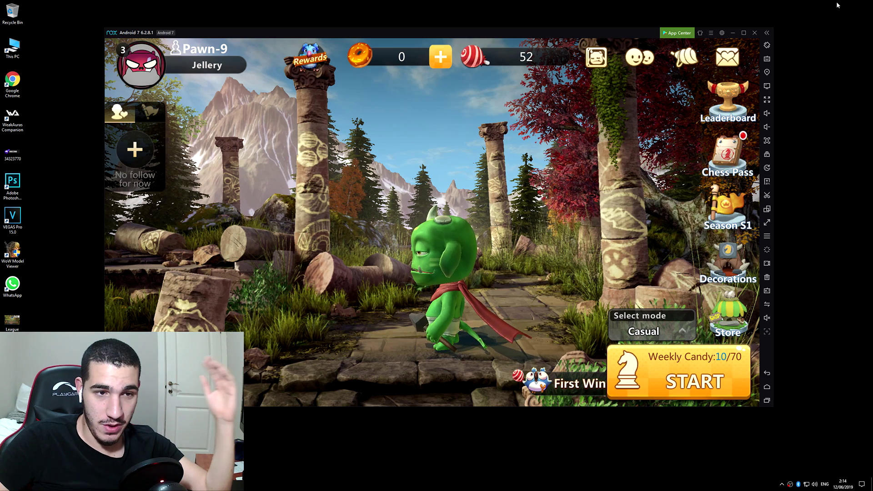
{"action": "left_click", "coordinate": [837, 5]}
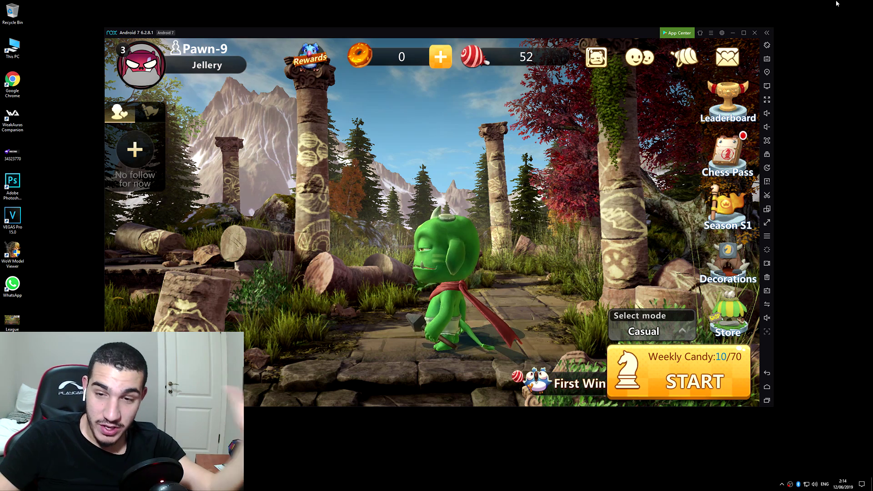